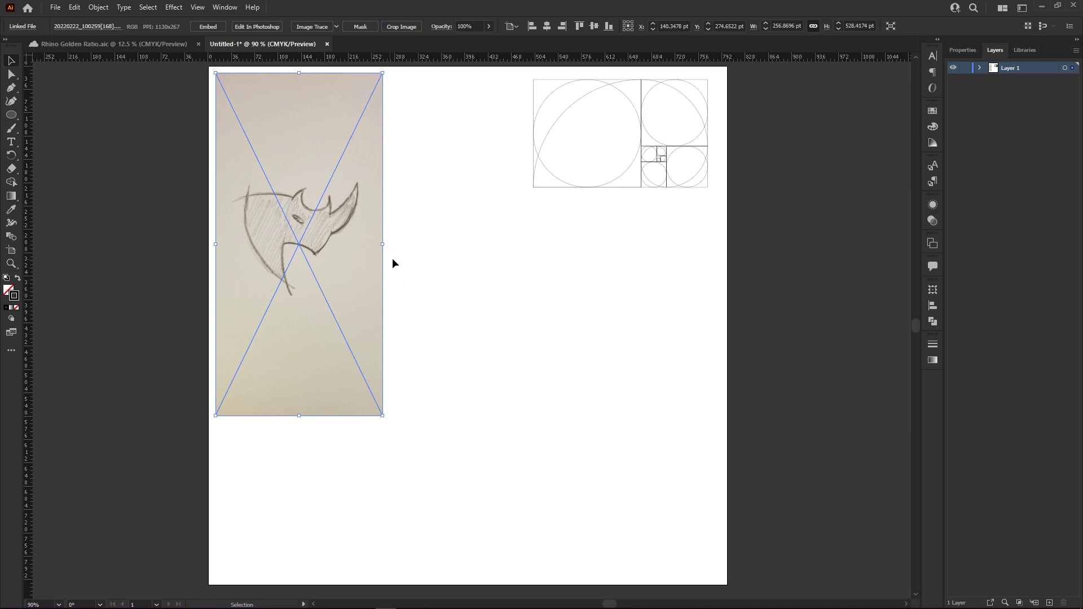
Reduce the linked rhino sketch image's opacity to 33% and lock the image in Layer 1.
left_click(532, 330)
left_click(323, 230)
left_click(980, 68)
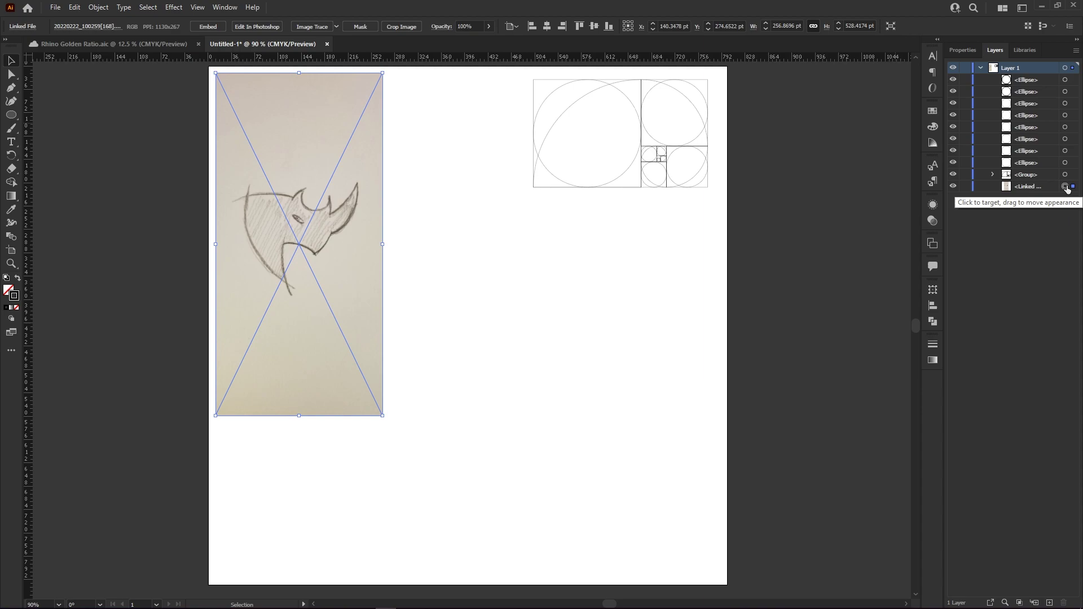
left_click(983, 187)
left_click(933, 221)
left_click(904, 217)
left_click_drag(905, 231, 879, 236)
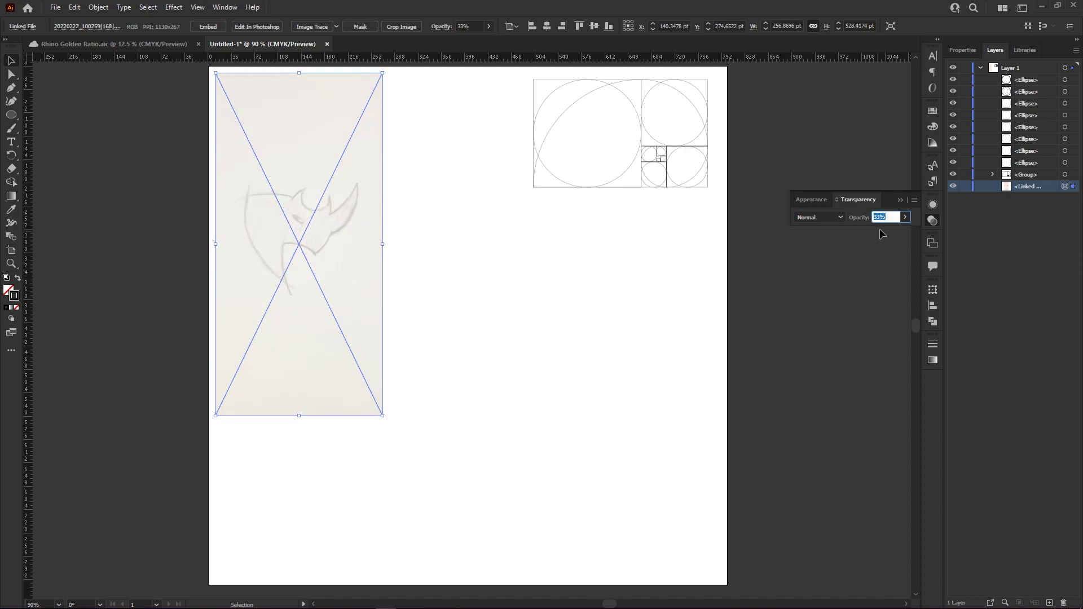
left_click(971, 202)
left_click(965, 186)
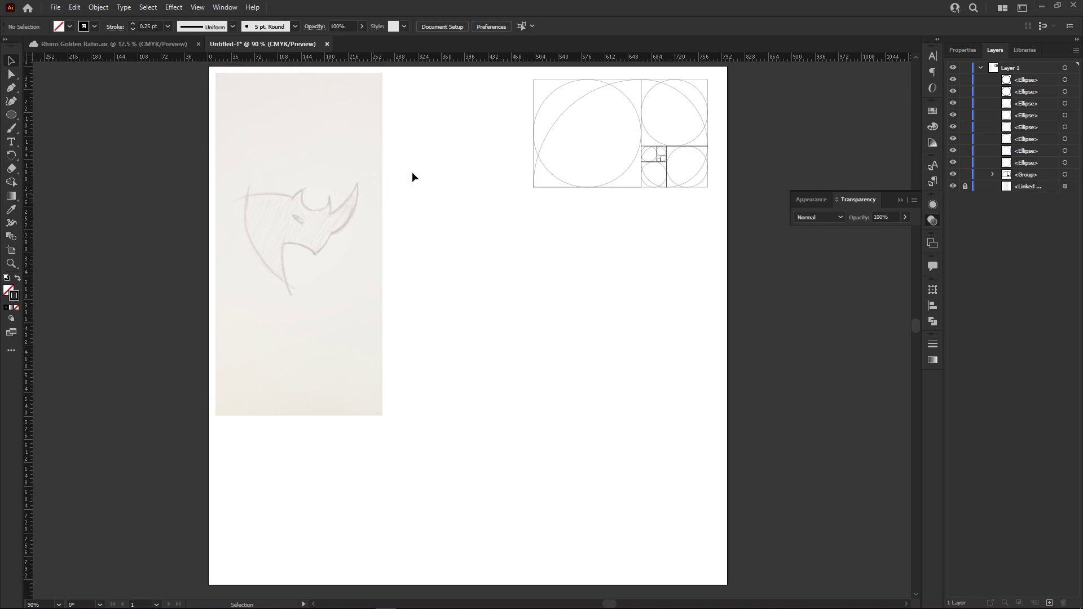
mouse_move(509, 84)
left_mouse_down()
mouse_move(575, 142)
mouse_move(737, 204)
left_mouse_up()
left_click(682, 266)
left_click(557, 177)
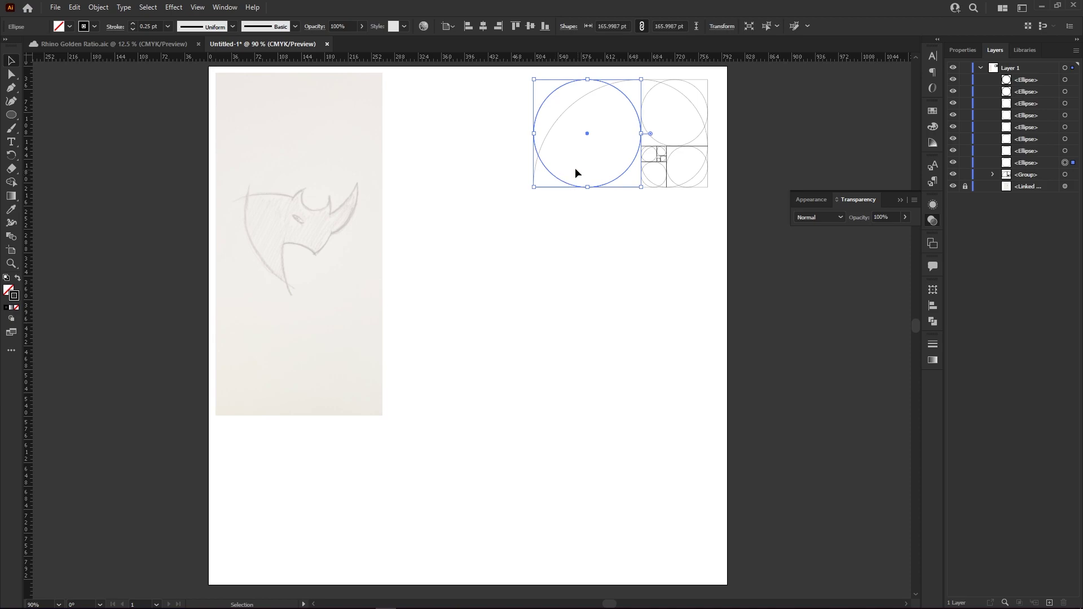
left_click(618, 273)
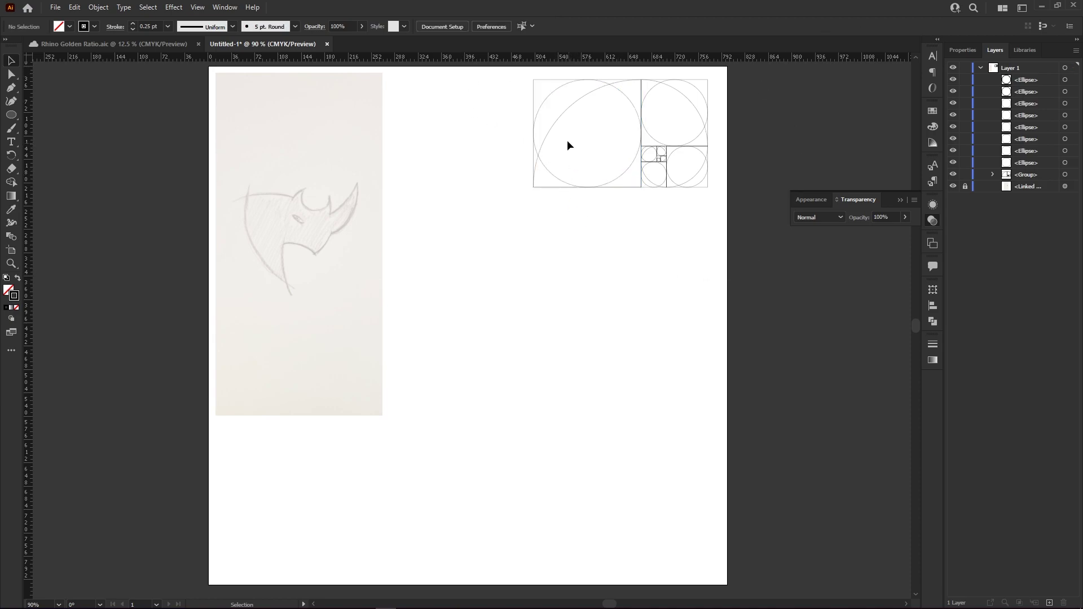
left_click_drag(526, 71, 720, 208)
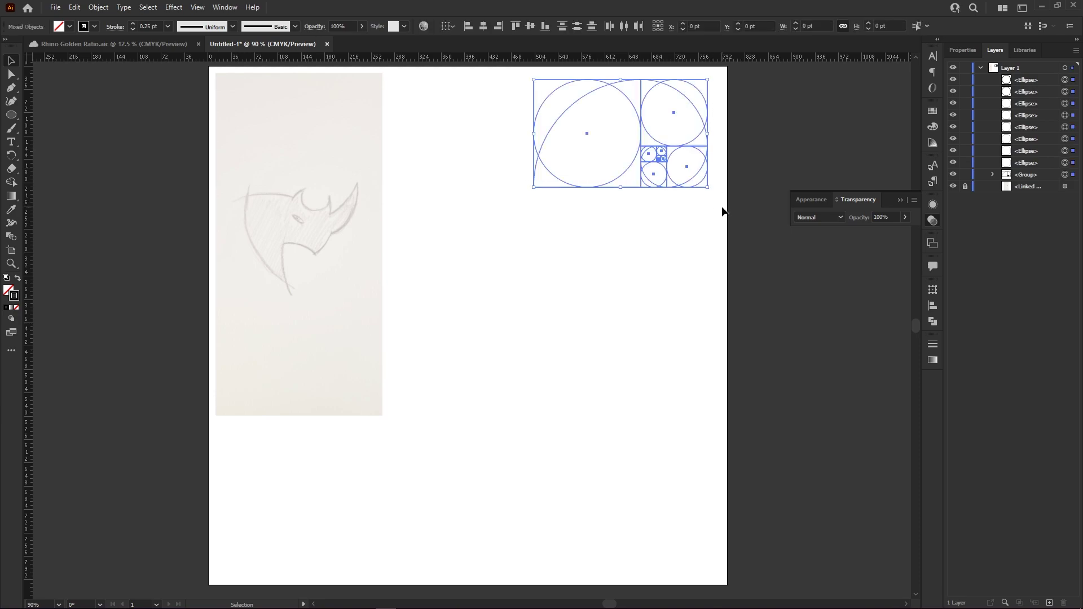
left_click(627, 287)
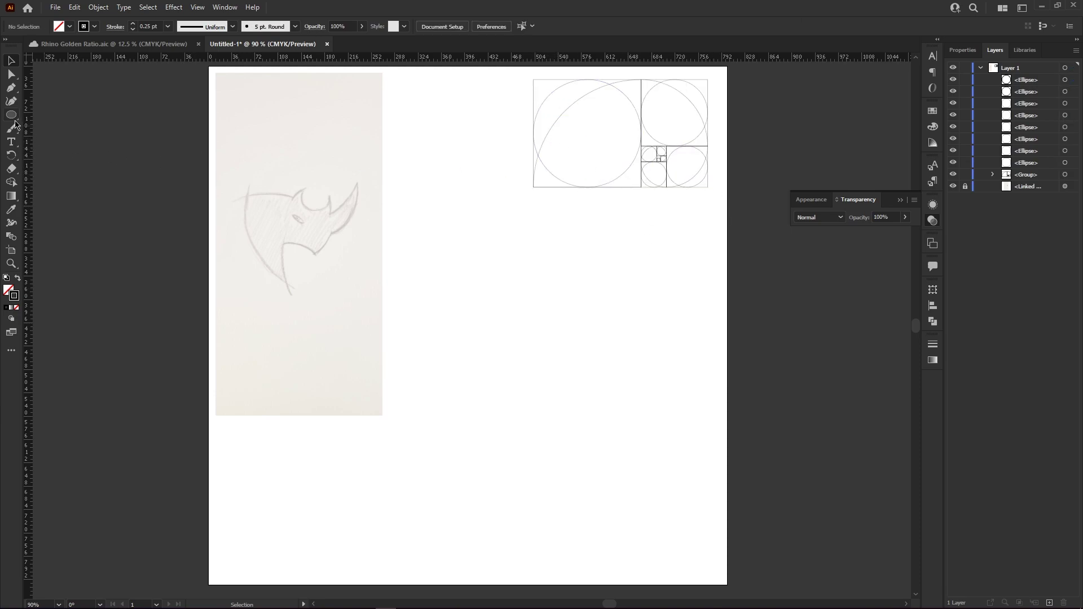
Duplicate the largest circle of the golden ratio diagram to the empty area directly below the diagram.
scroll(602, 195, "up", 2)
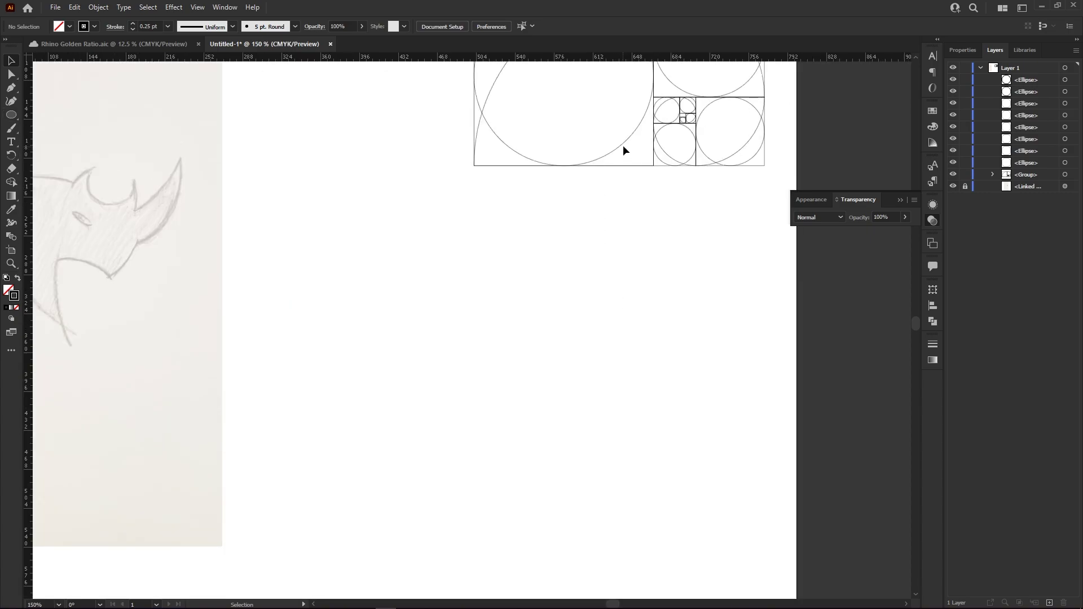
left_click_drag(624, 148, 623, 359, "alt")
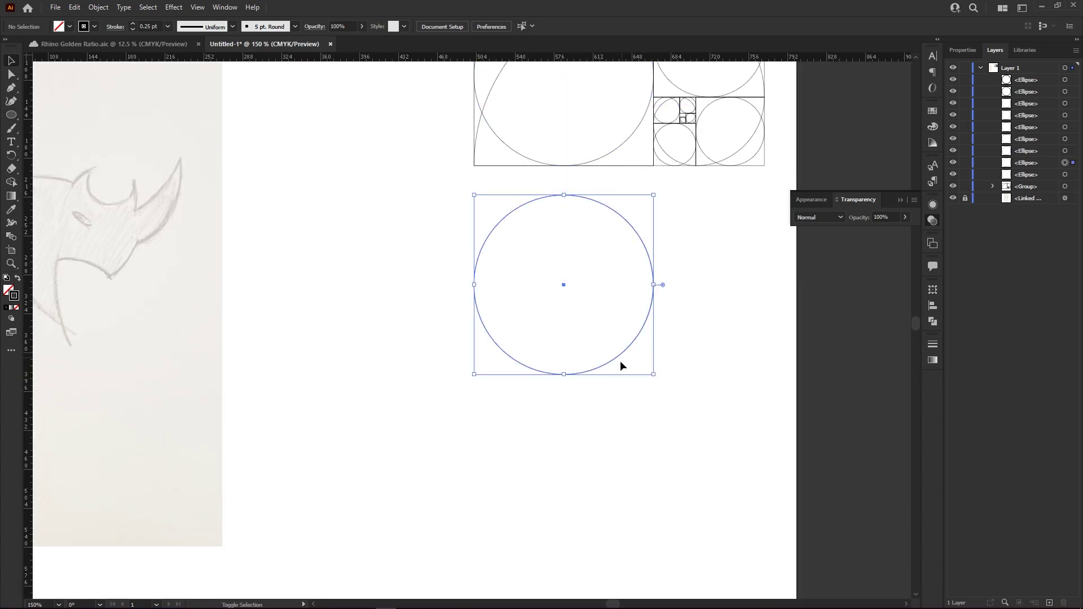
left_click(614, 484)
left_click(623, 352)
left_click(616, 392)
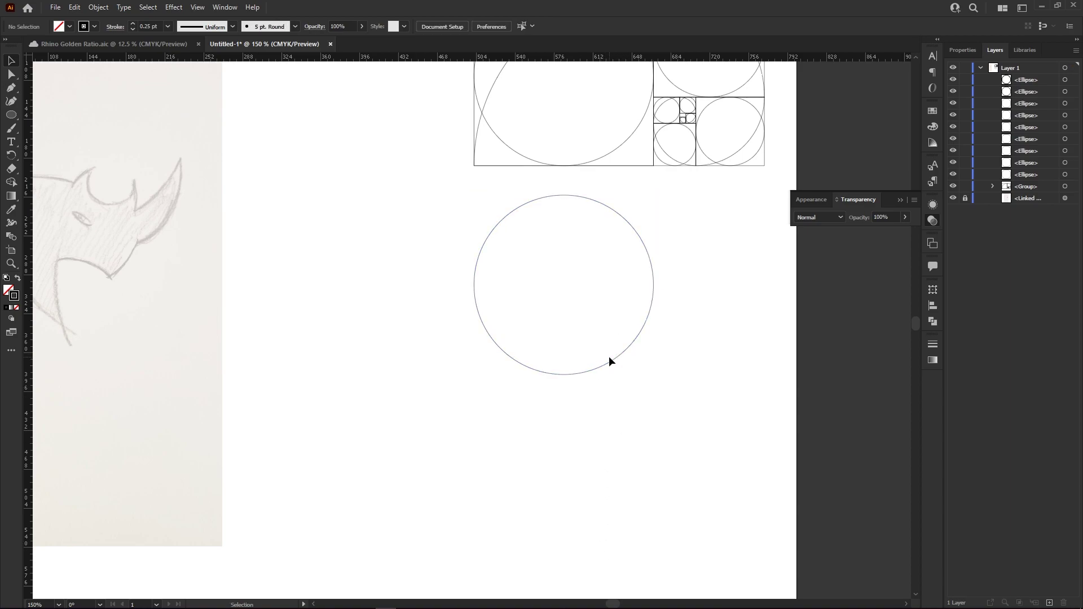
Duplicate the copied large circle below itself and divide the new copy's width by 1.618, keeping its proportions.
left_click_drag(610, 361, 623, 548, "alt+shift")
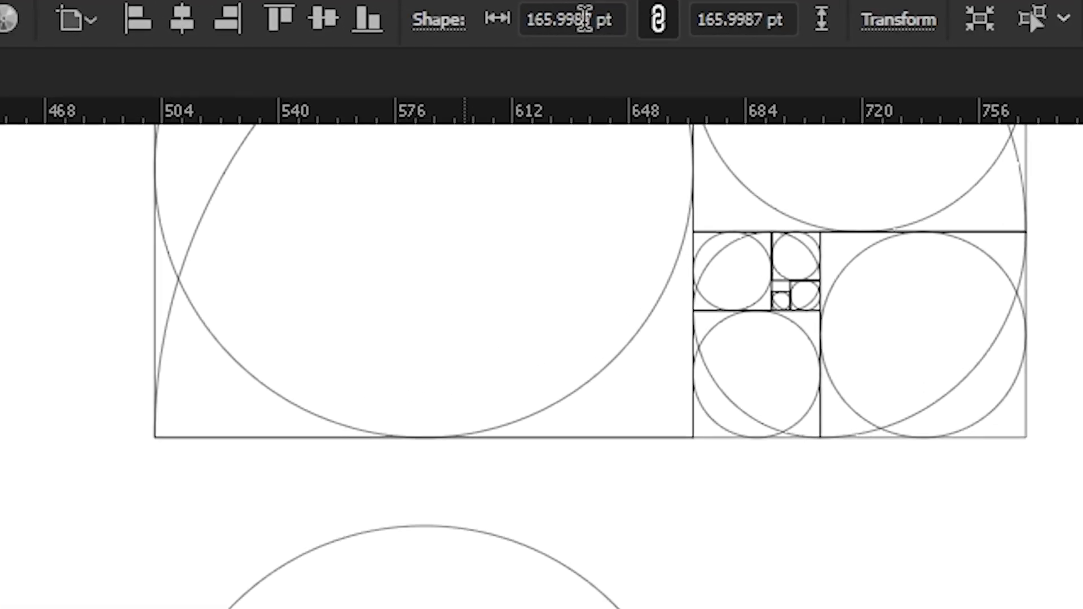
left_click(607, 22)
type("/1")
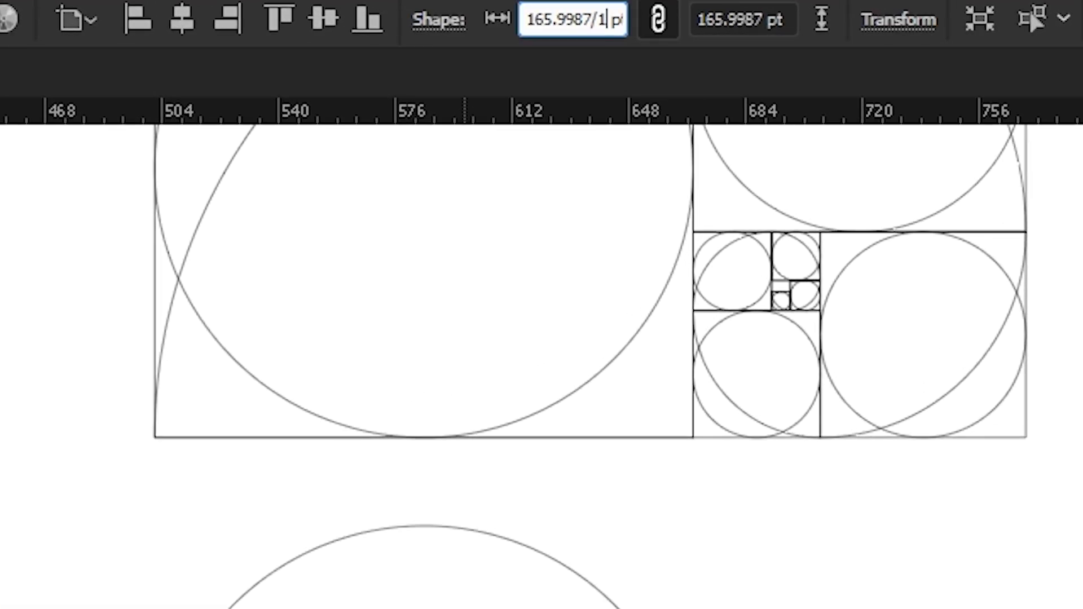
type(".618")
key("Return")
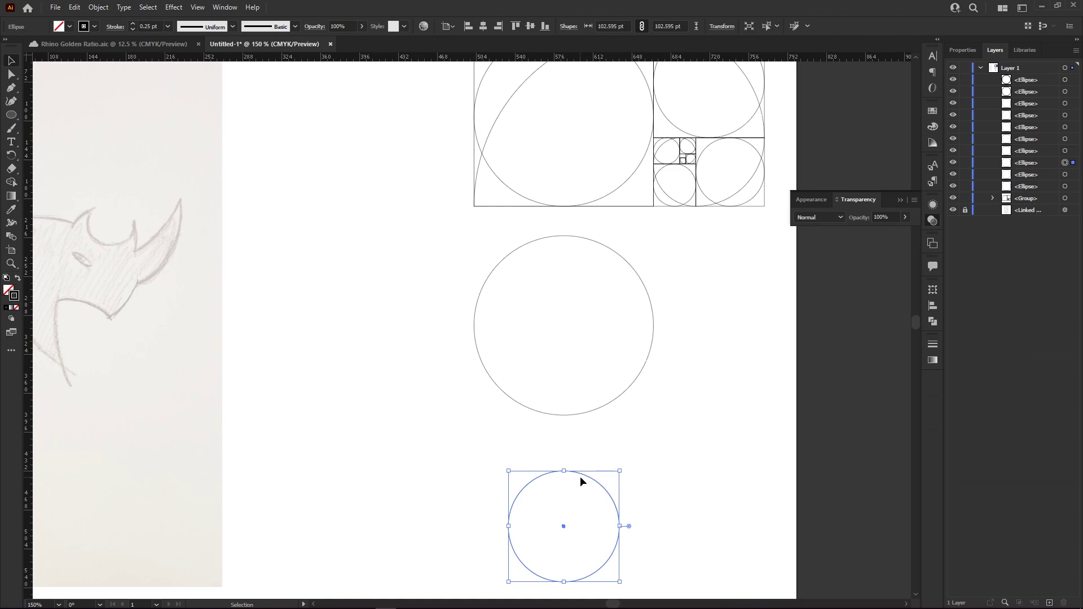
Compare the reduced circle with the golden ratio diagram and place it centred inside the copied large circle.
left_click_drag(580, 478, 679, 100)
scroll(708, 353, "up", 5)
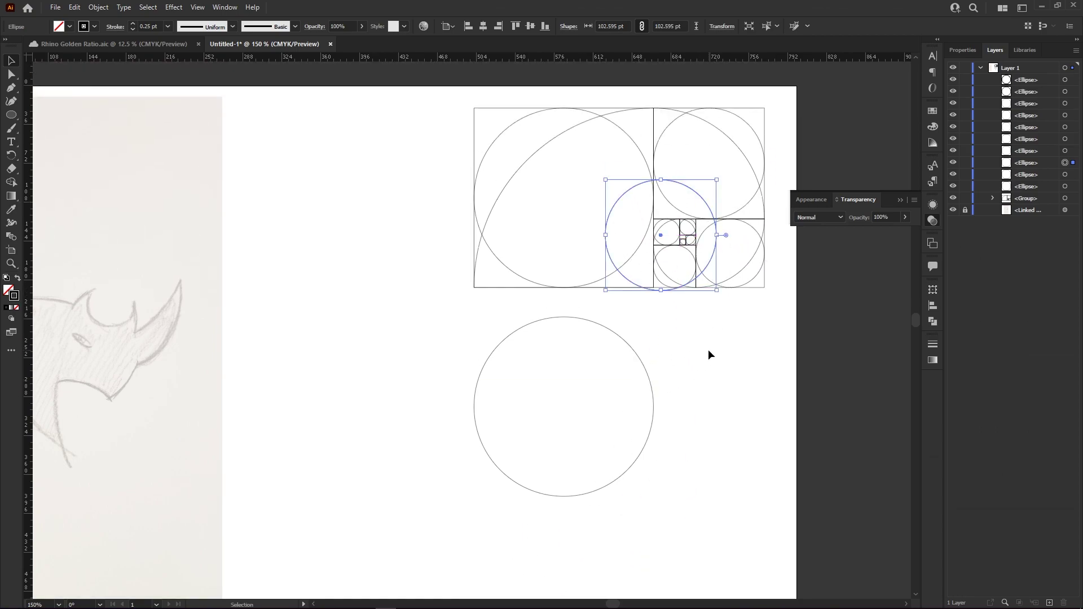
left_click_drag(617, 253, 522, 426)
left_click(418, 228)
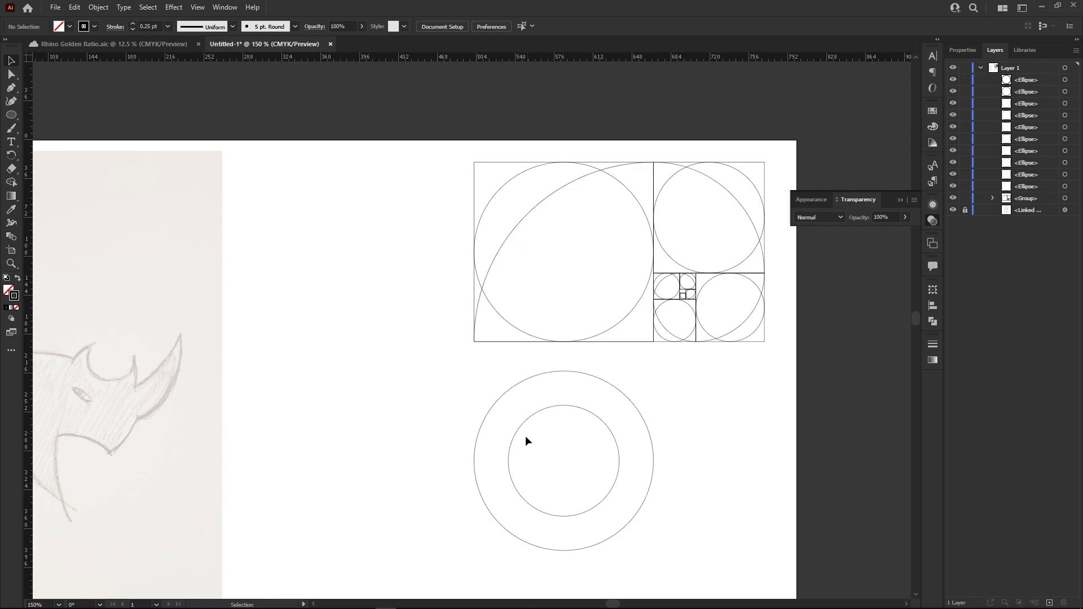
Align all the nested circles below the diagram on their horizontal and vertical centres to make them concentric.
left_click_drag(521, 498, 472, 530)
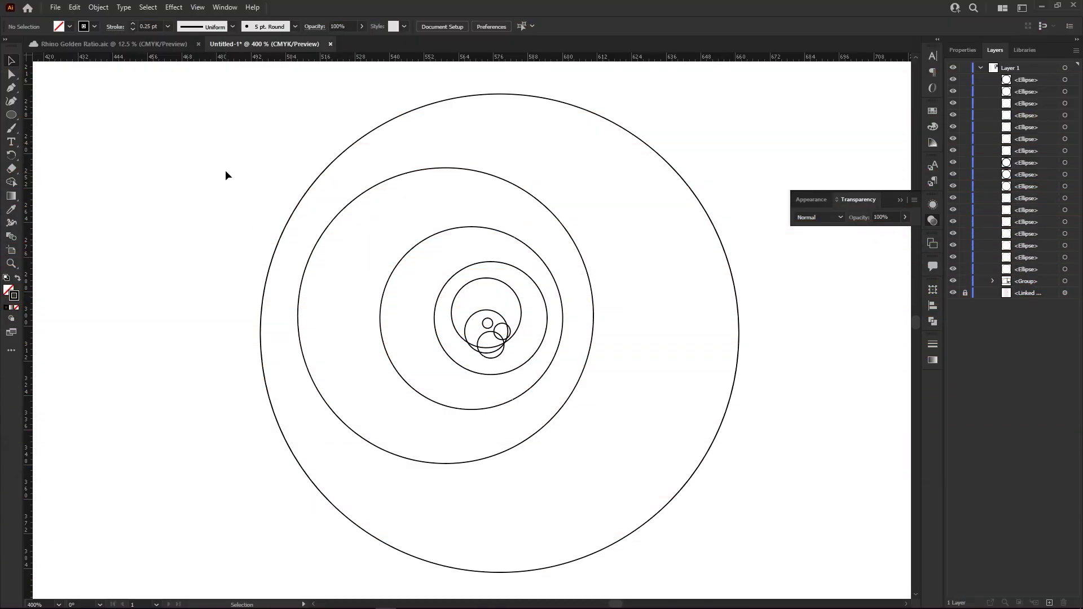
left_click_drag(226, 175, 717, 519)
key("ctrl+minus")
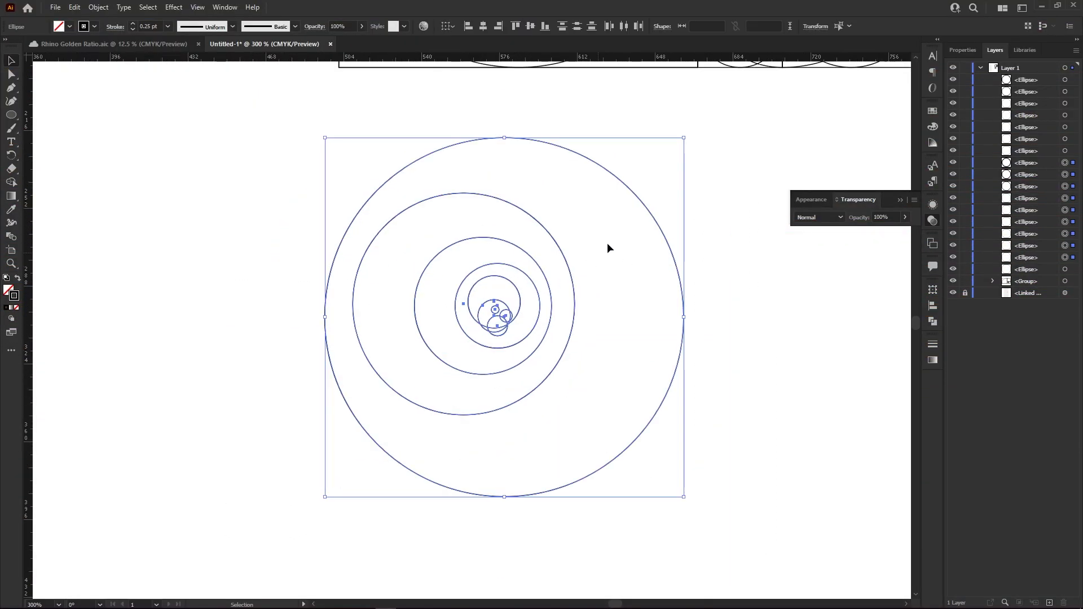
scroll(588, 265, "up", 1)
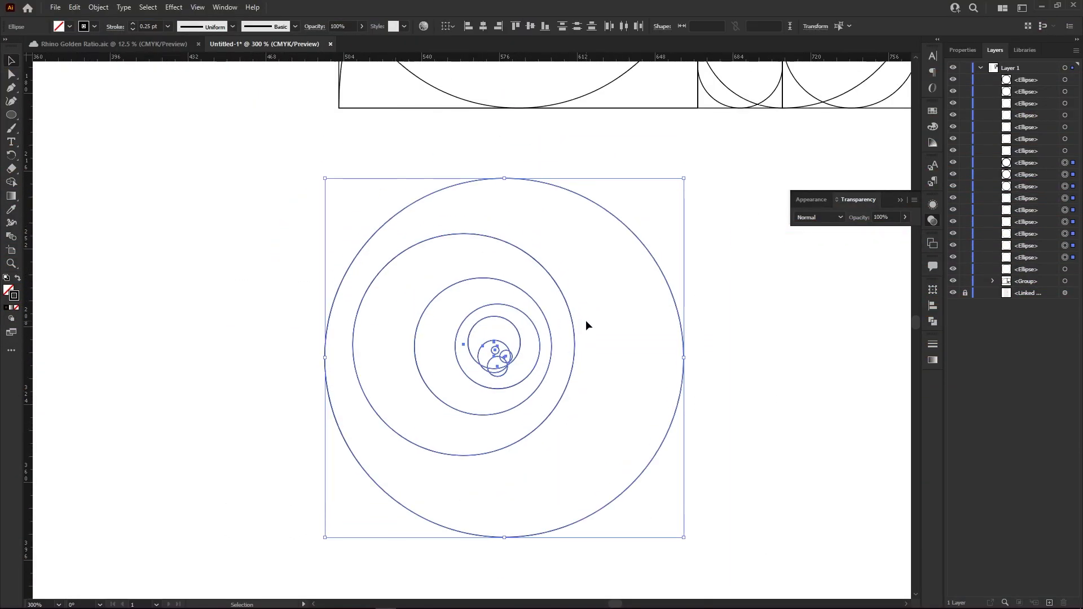
left_click(483, 26)
left_click(530, 27)
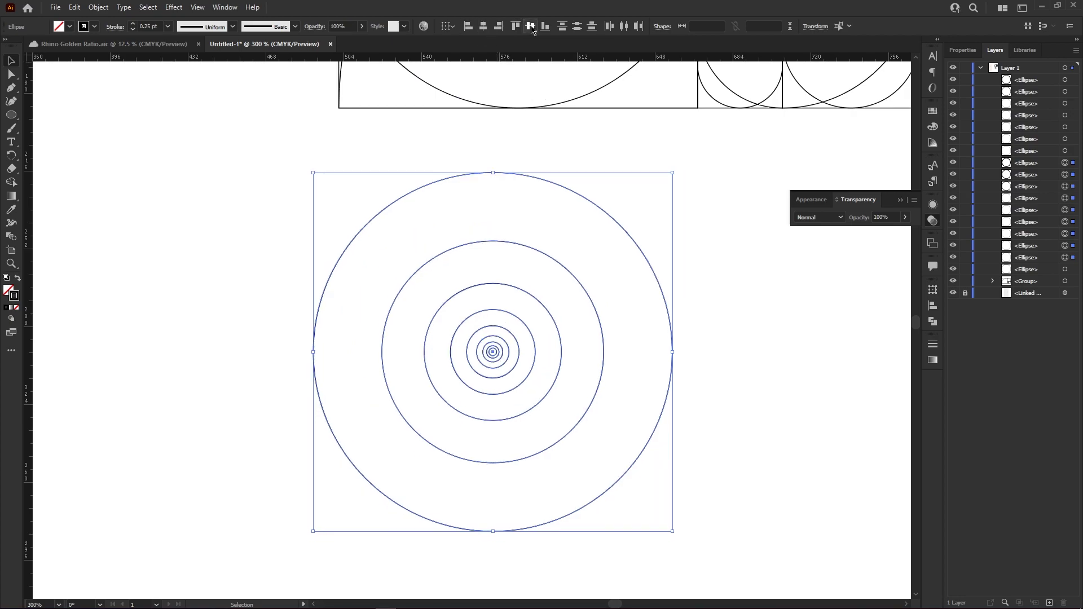
scroll(677, 330, "down", 3)
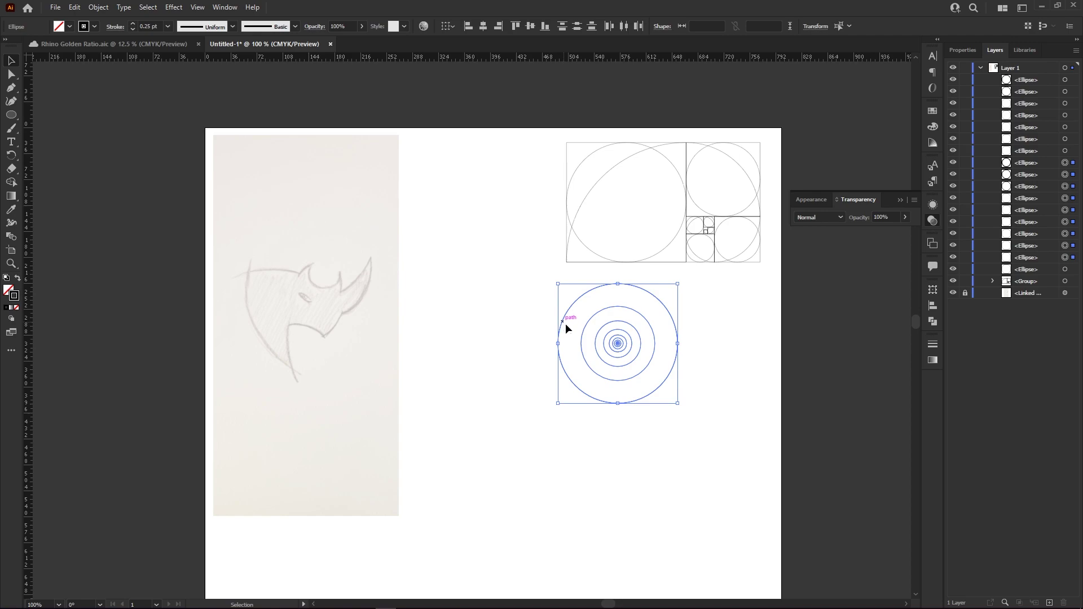
left_click(664, 461)
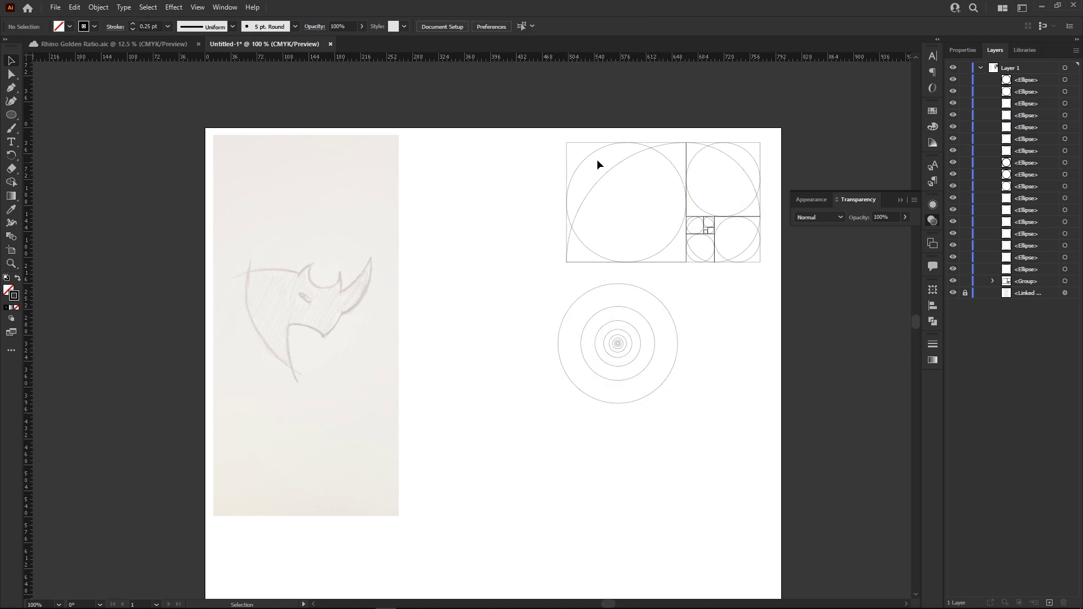
Place the largest concentric circle over the rhino head sketch and move the remaining concentric circles closer to the sketch.
left_click_drag(549, 136, 768, 259)
left_click(733, 334)
mouse_move(581, 298)
left_mouse_down()
mouse_move(280, 293)
mouse_move(265, 255)
left_mouse_up()
scroll(286, 317, "up", 1)
left_click_drag(682, 354, 577, 307)
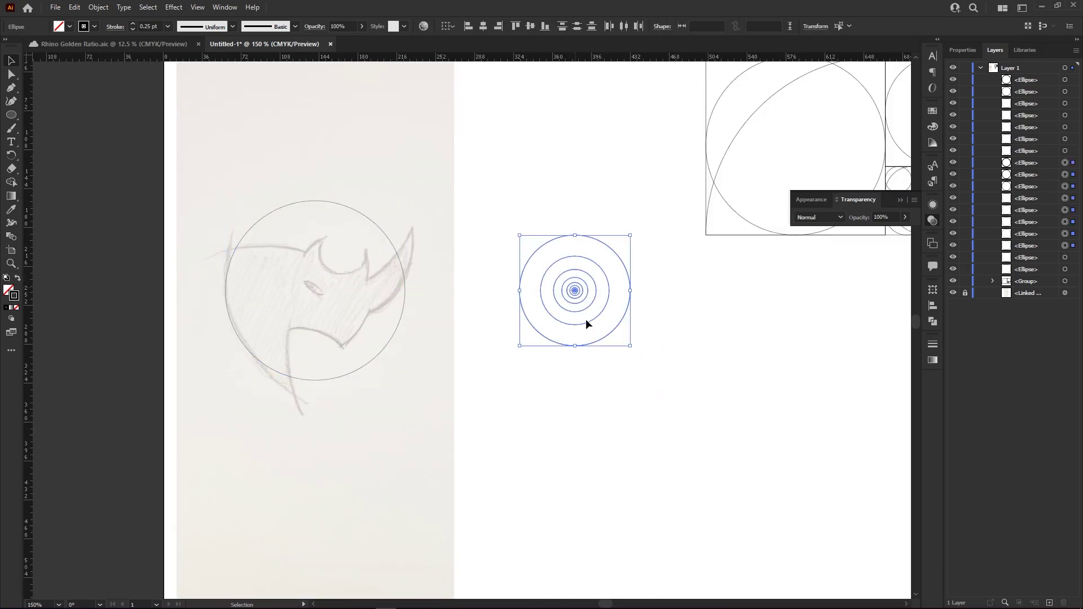
left_click(698, 406)
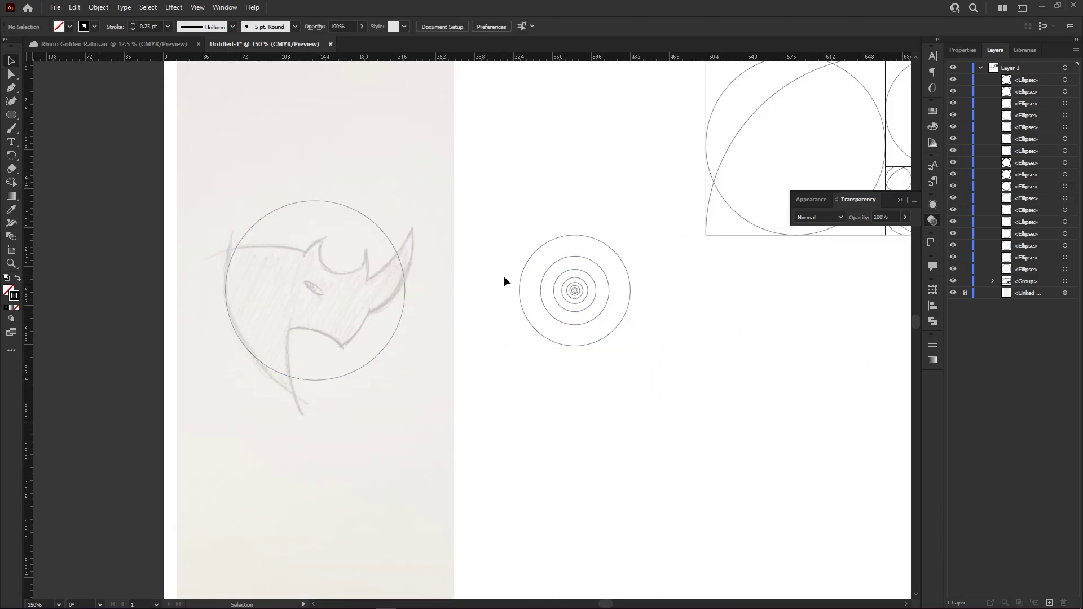
View the circles in Outline mode and return to the normal preview.
left_click_drag(520, 210, 635, 370)
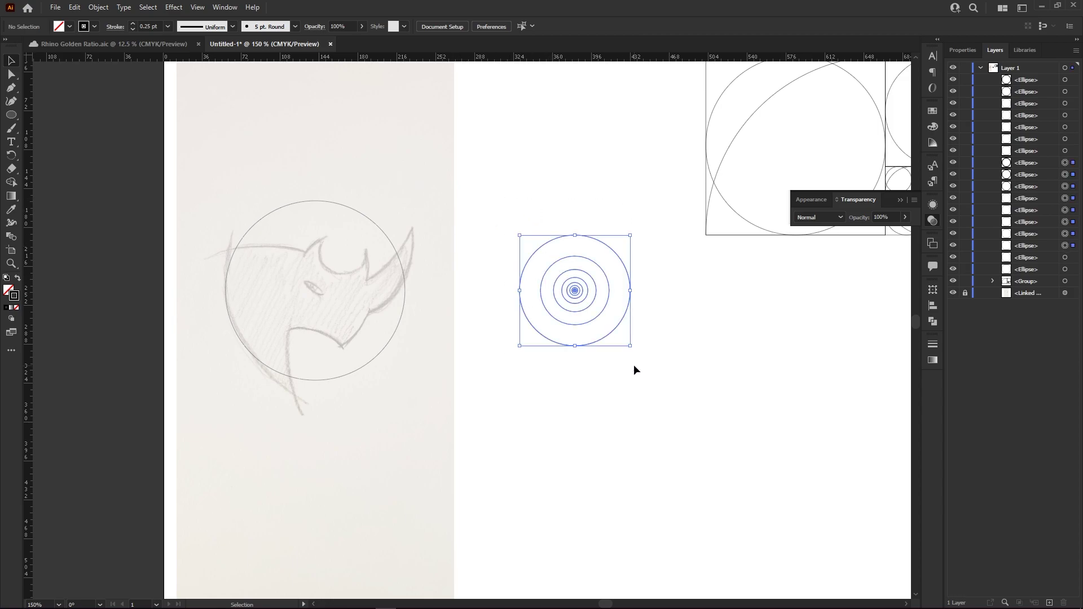
key("ctrl+y")
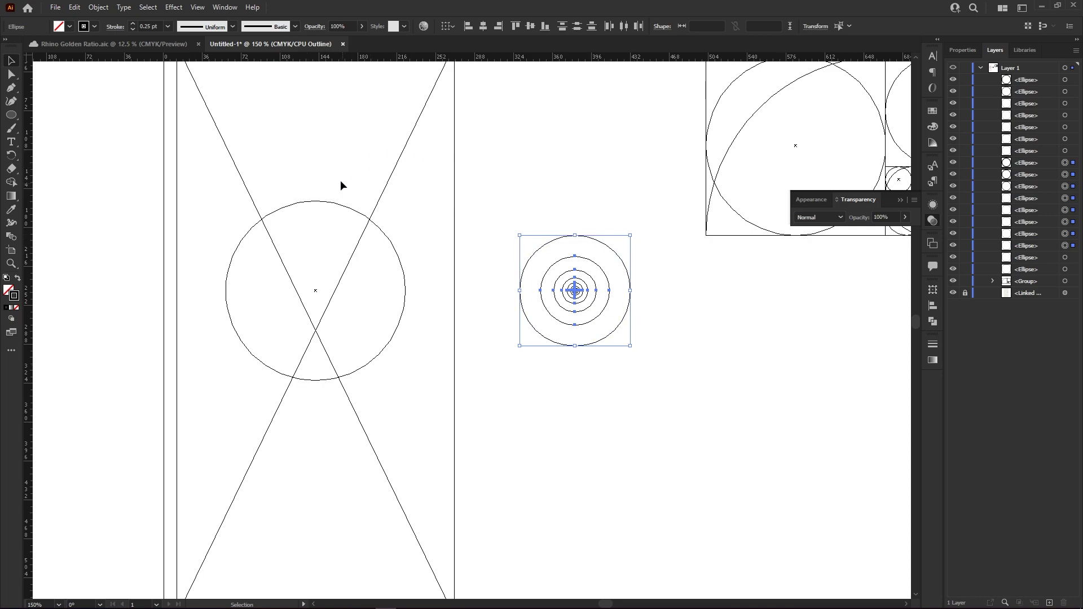
key("ctrl+y")
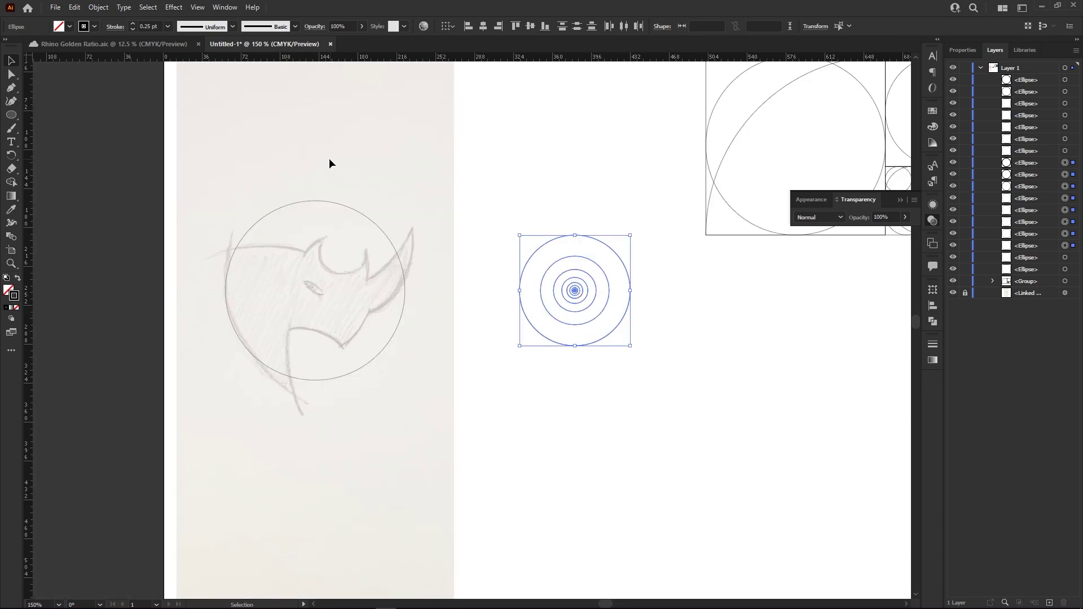
left_click(552, 307)
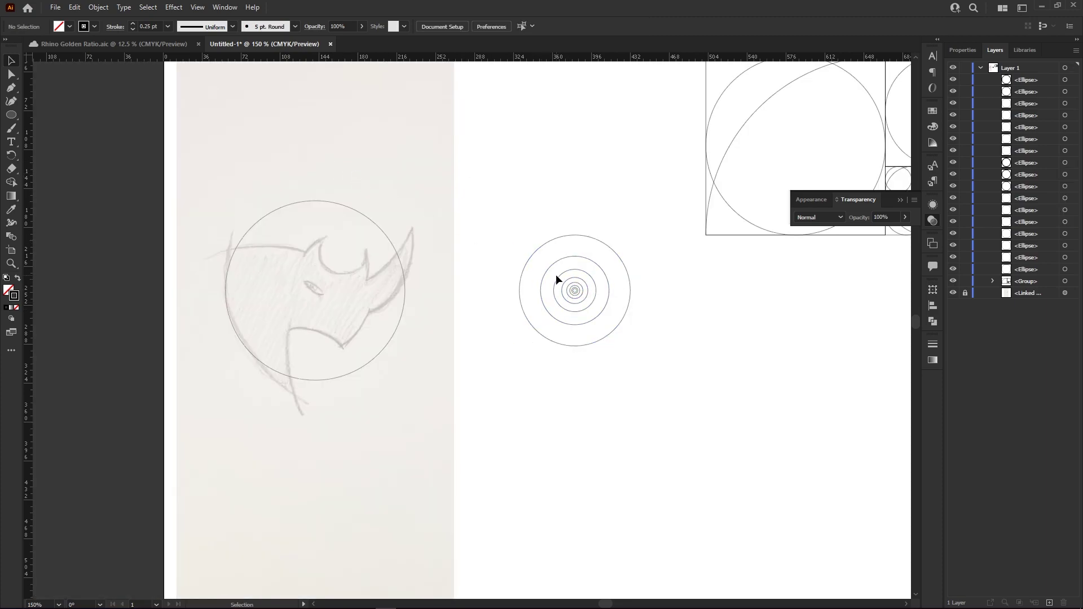
Place the 63.4 pt circle on the curve between the rhino's ear and small horn, with the 39.2 pt circle touching its side.
mouse_move(548, 275)
left_mouse_down()
mouse_move(269, 264)
mouse_move(298, 263)
mouse_move(318, 220)
left_mouse_up()
scroll(373, 300, "up", 3)
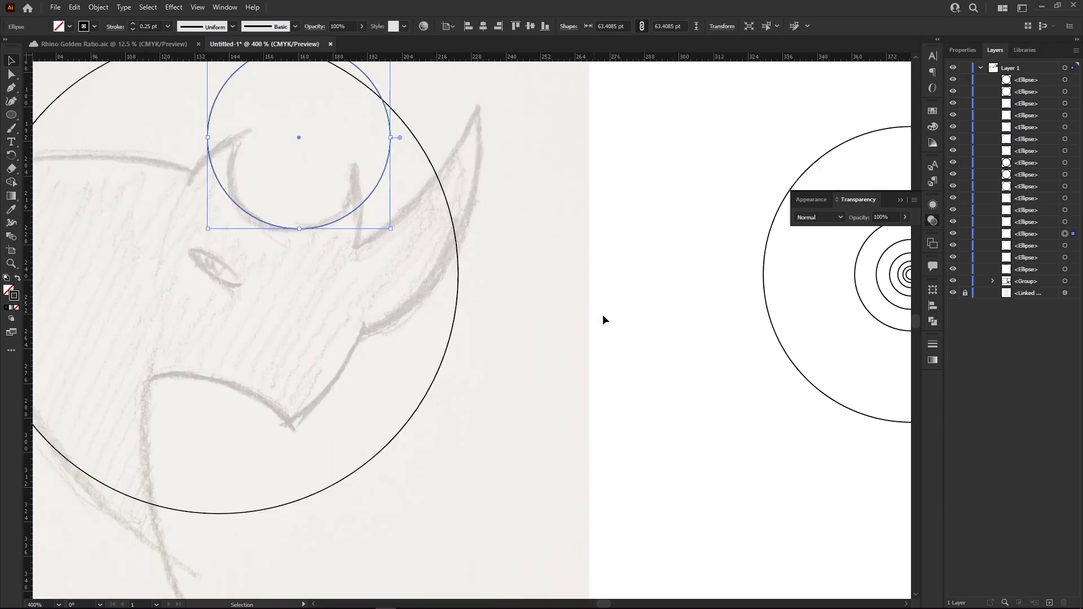
mouse_move(857, 285)
left_mouse_down()
mouse_move(425, 176)
mouse_move(393, 131)
mouse_move(393, 148)
left_mouse_up()
Examine in Outline mode the contact point between the two circles placed over the rhino's horns.
key("a")
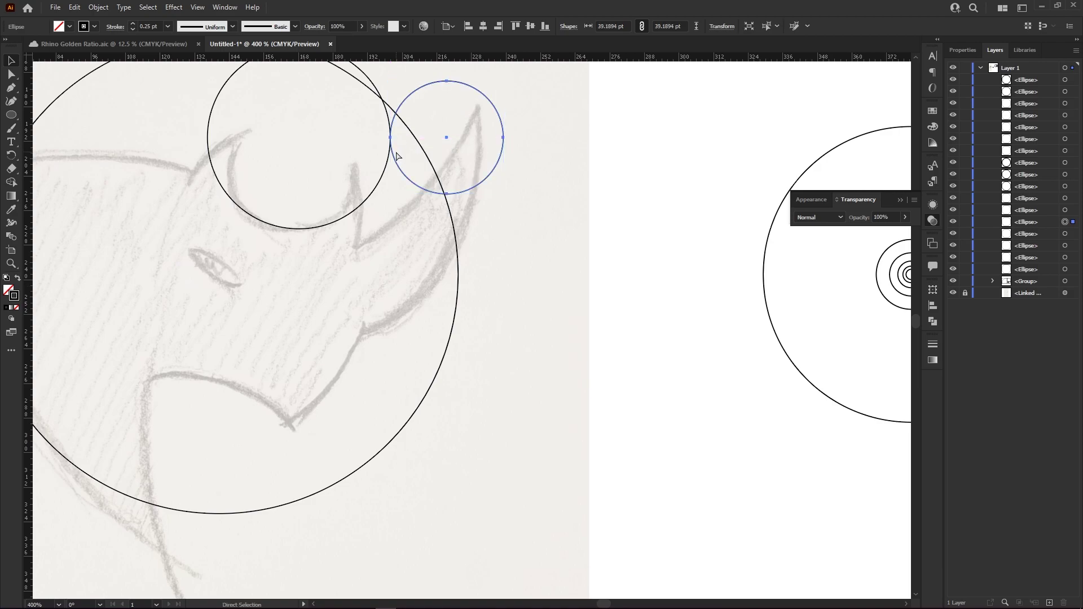
key("ctrl+y")
key("v")
scroll(404, 160, "up", 6)
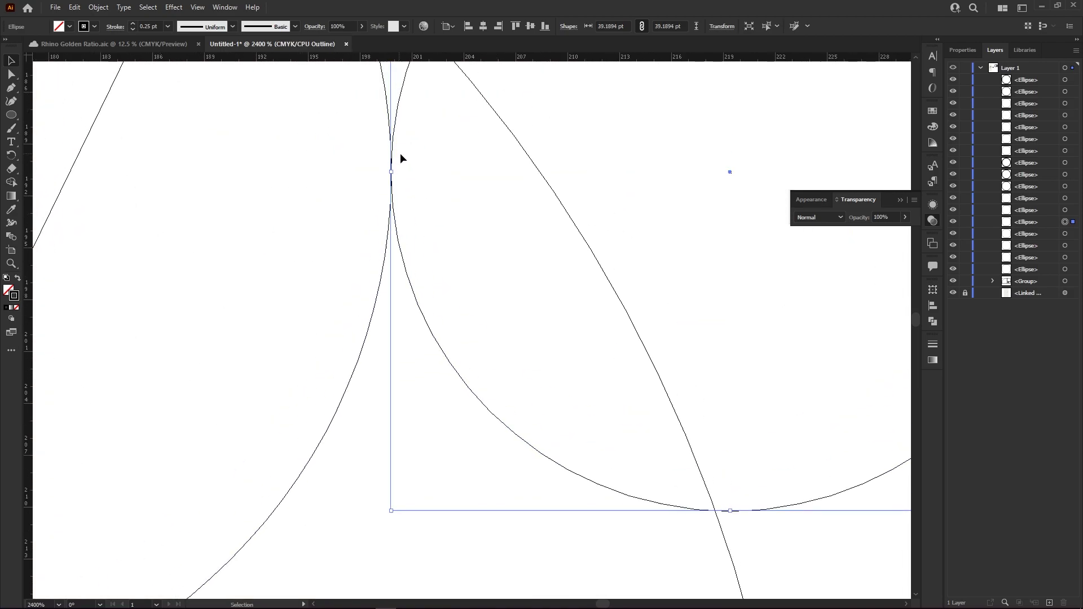
left_click(295, 229)
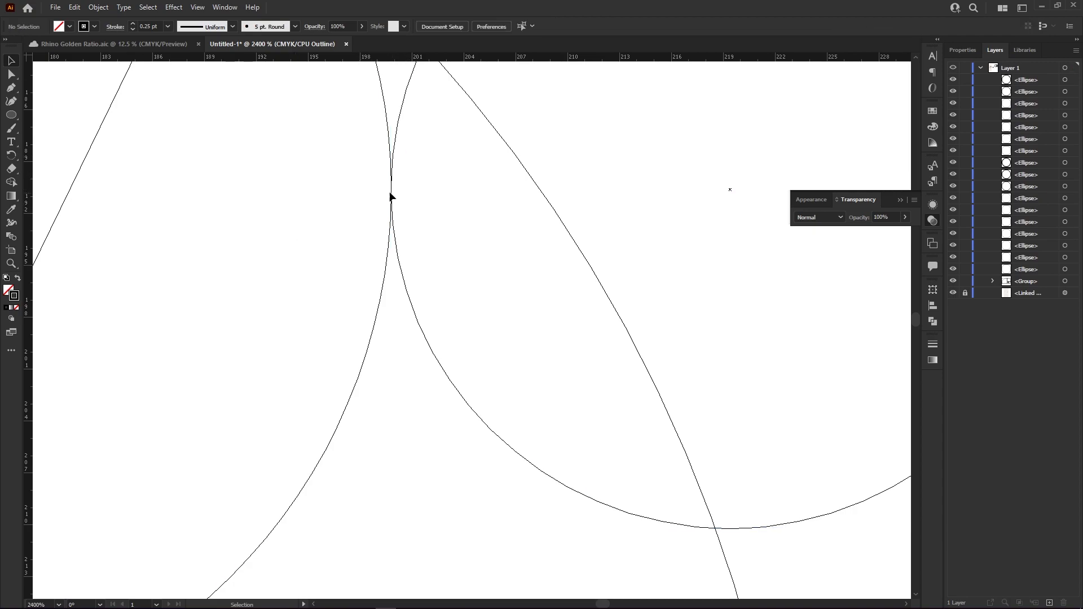
scroll(383, 208, "down", 5)
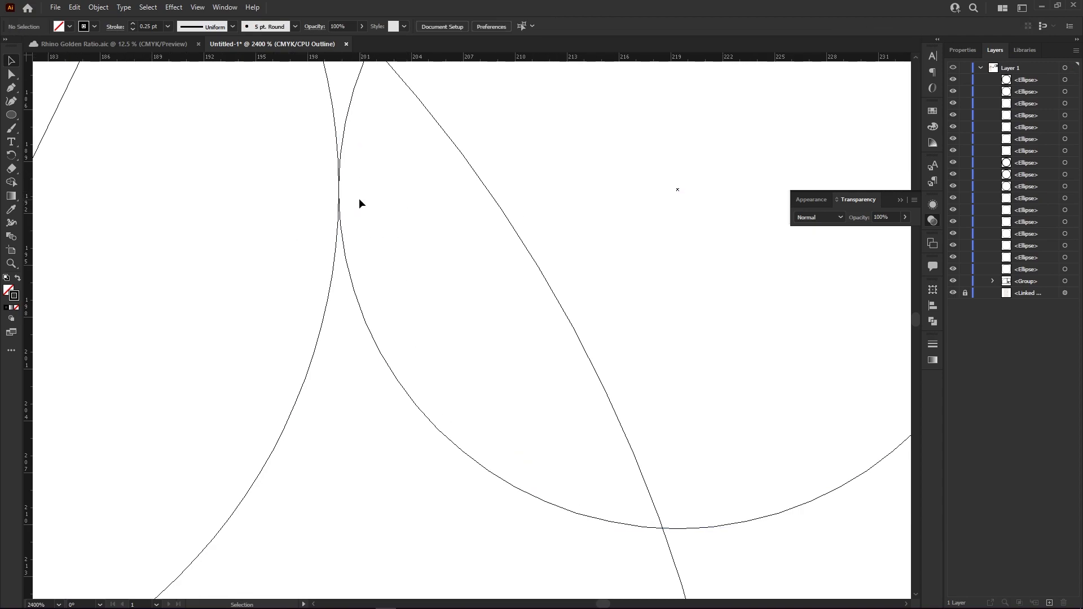
scroll(354, 196, "down", 2)
key("ctrl+y")
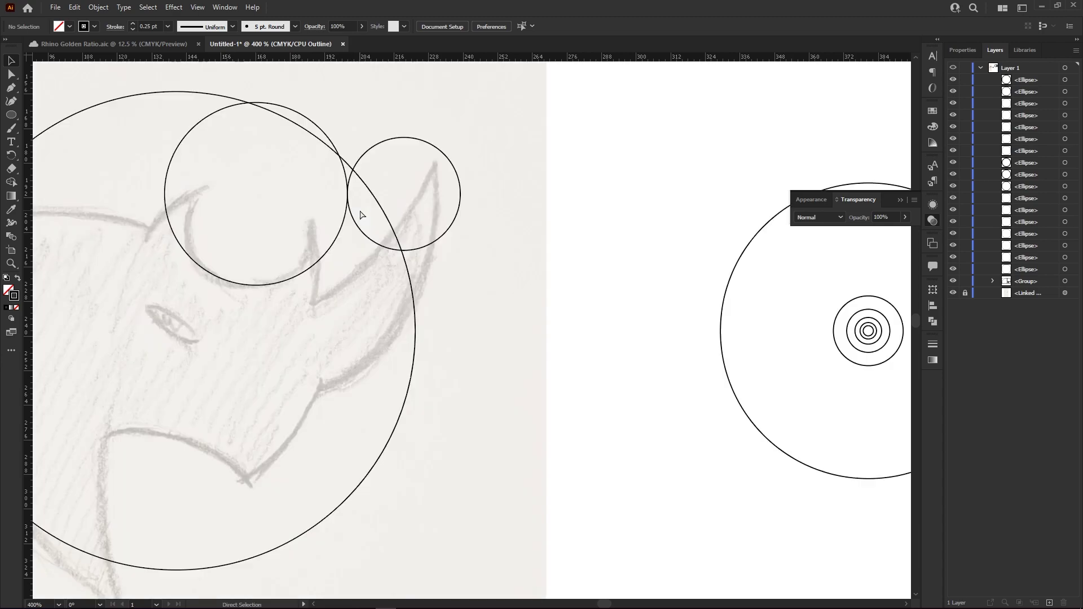
Delete the 39.2 pt circle from the sketch and duplicate the 63.4 pt circle back into the concentric set.
left_click(380, 140)
key("Delete")
scroll(372, 141, "down", 2)
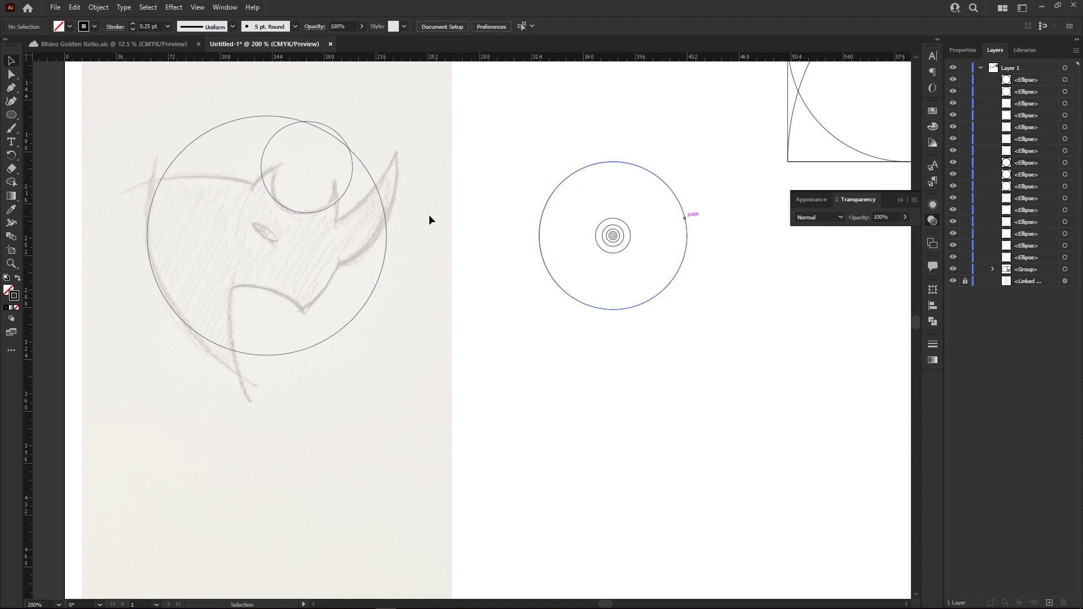
left_click_drag(334, 203, 637, 276)
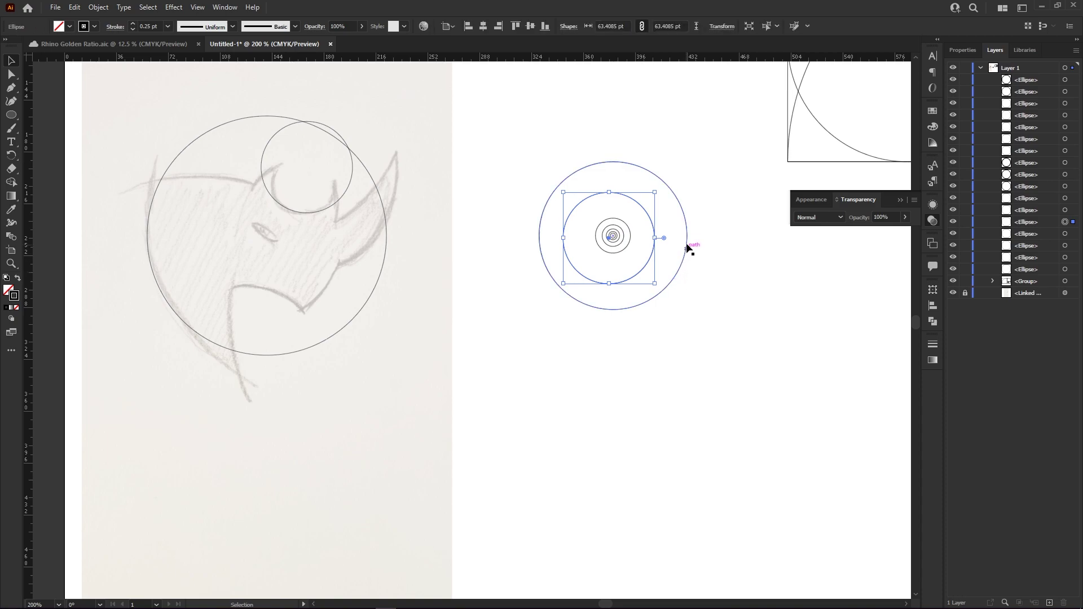
Place 102.6 pt circle copies over the rhino's face and below its jaw, and set a 24.2 pt copy aside below the concentric set.
mouse_move(688, 249)
left_mouse_down()
mouse_move(358, 283)
mouse_move(348, 246)
left_mouse_up()
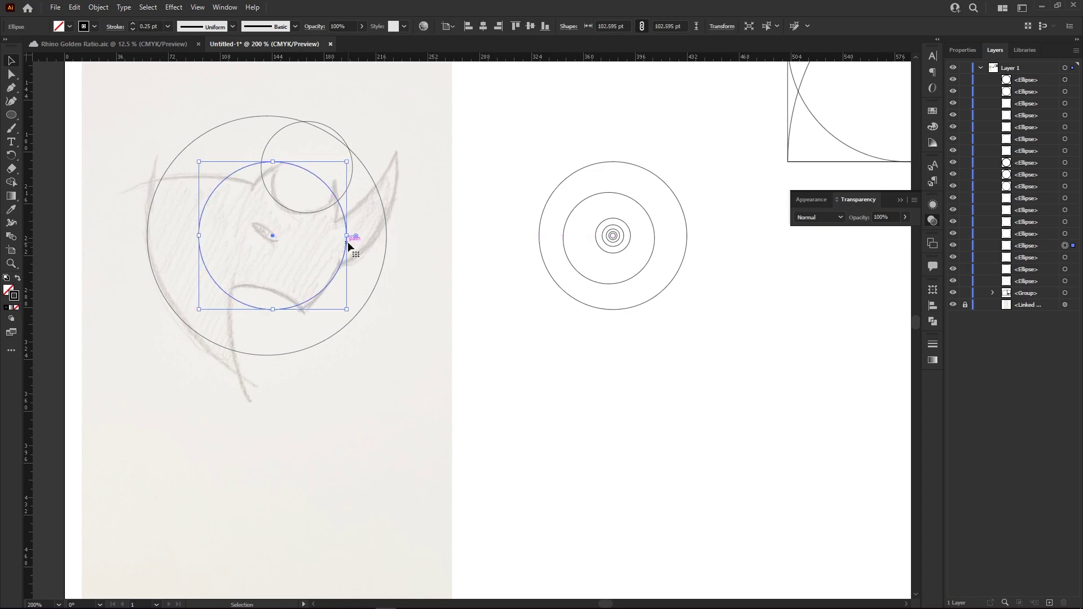
left_click_drag(625, 229, 615, 348)
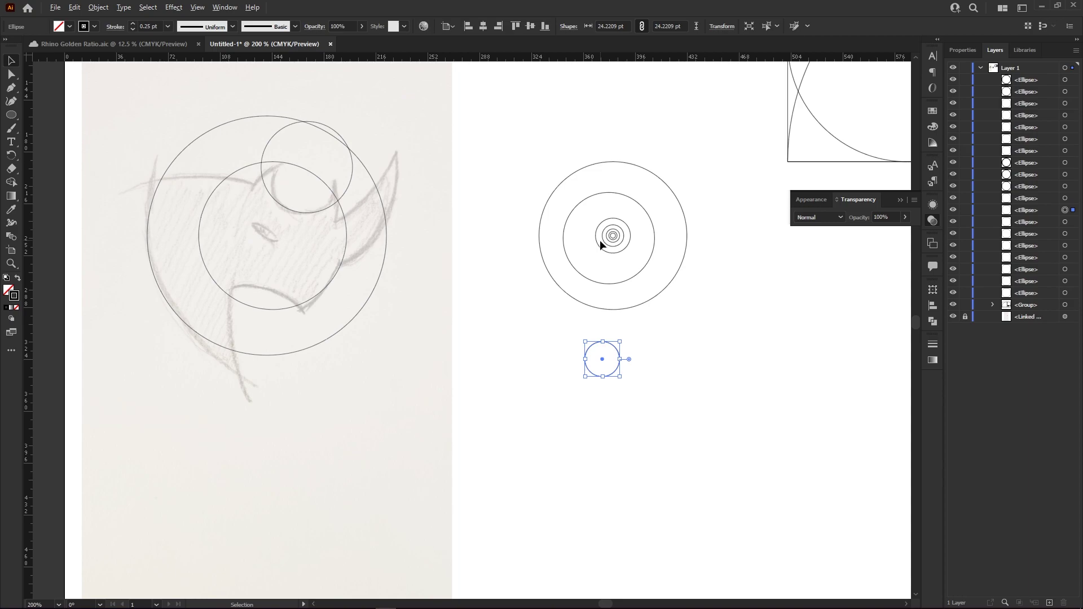
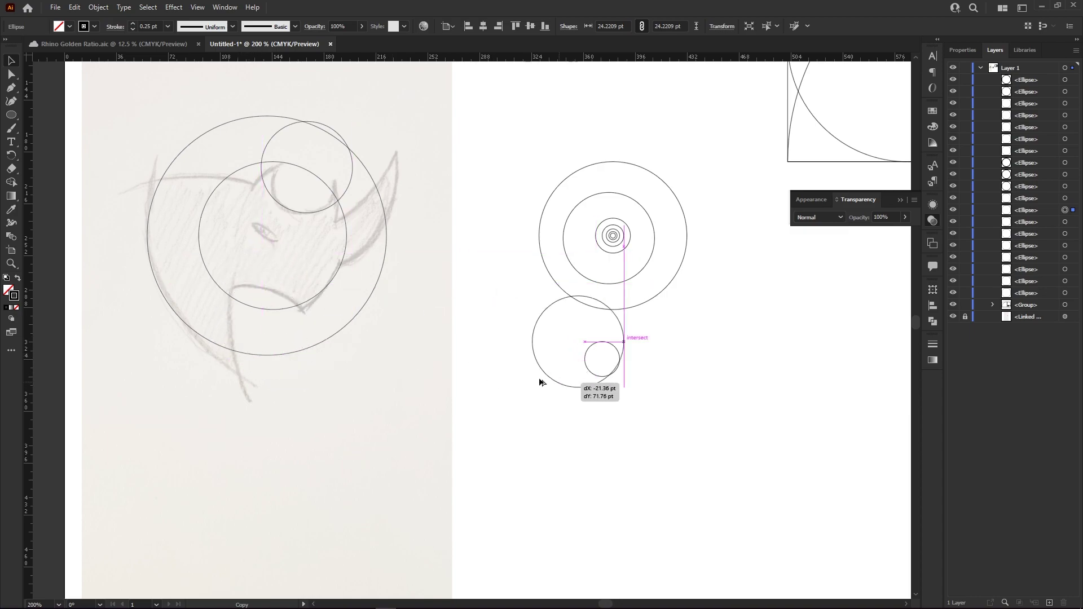
mouse_move(555, 277)
left_mouse_down()
mouse_move(259, 382)
mouse_move(240, 358)
left_mouse_up()
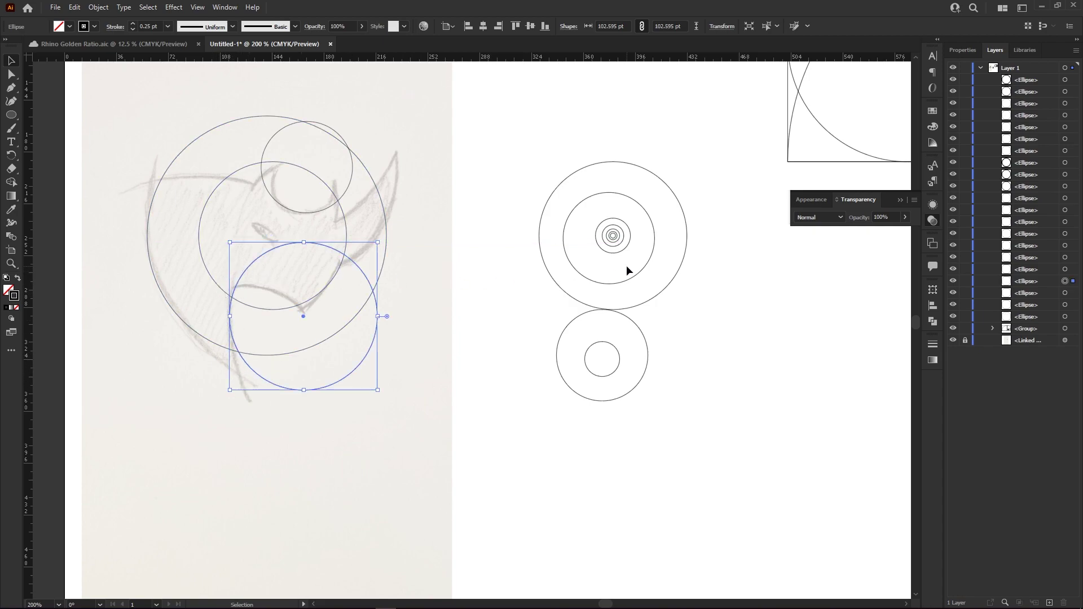
mouse_move(693, 230)
left_mouse_down()
mouse_move(268, 244)
mouse_move(284, 243)
mouse_move(272, 243)
mouse_move(279, 225)
mouse_move(267, 241)
left_mouse_up()
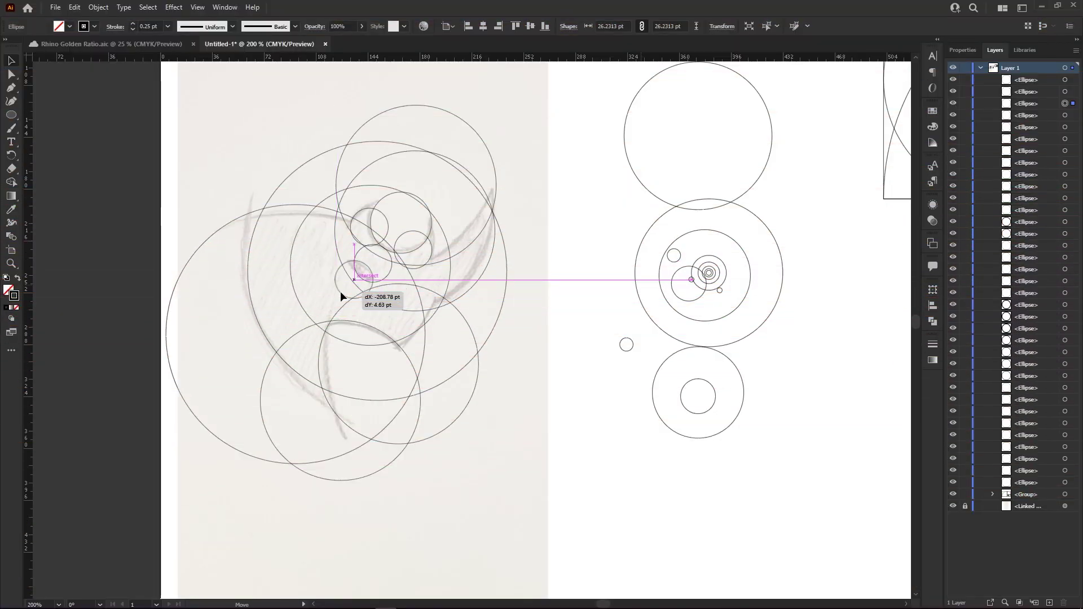
Position the 26.2 pt circle against the lower edge of the rhino's eye and delete the spare circles beside the sketch.
left_click_drag(342, 297, 337, 293)
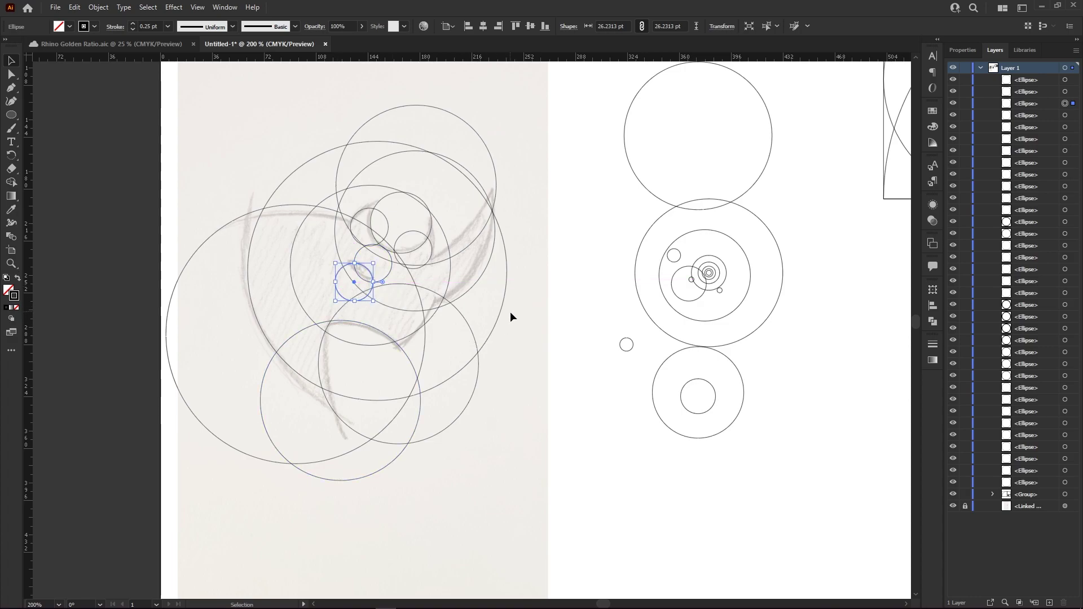
left_click(539, 397)
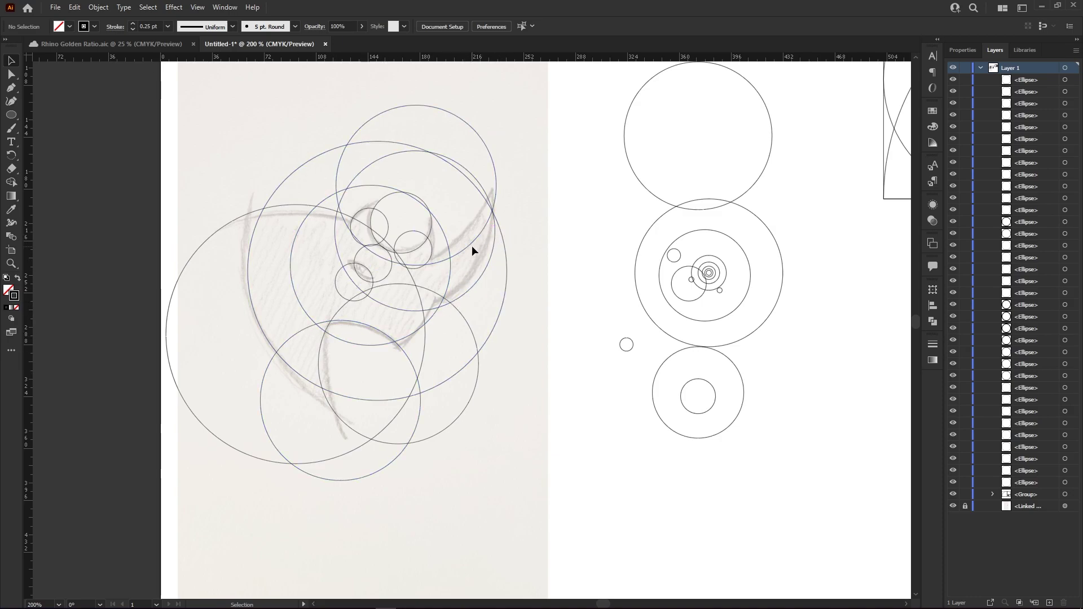
left_click_drag(574, 84, 781, 462)
key("Delete")
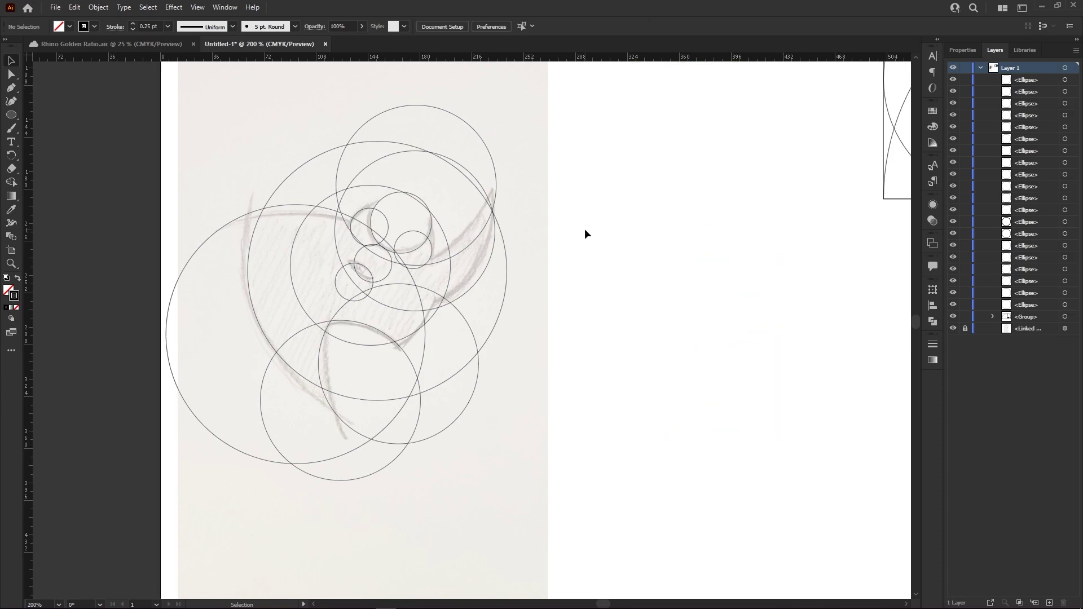
Hide and show the pencil sketch repeatedly to compare it with the circle construction.
left_click(953, 329)
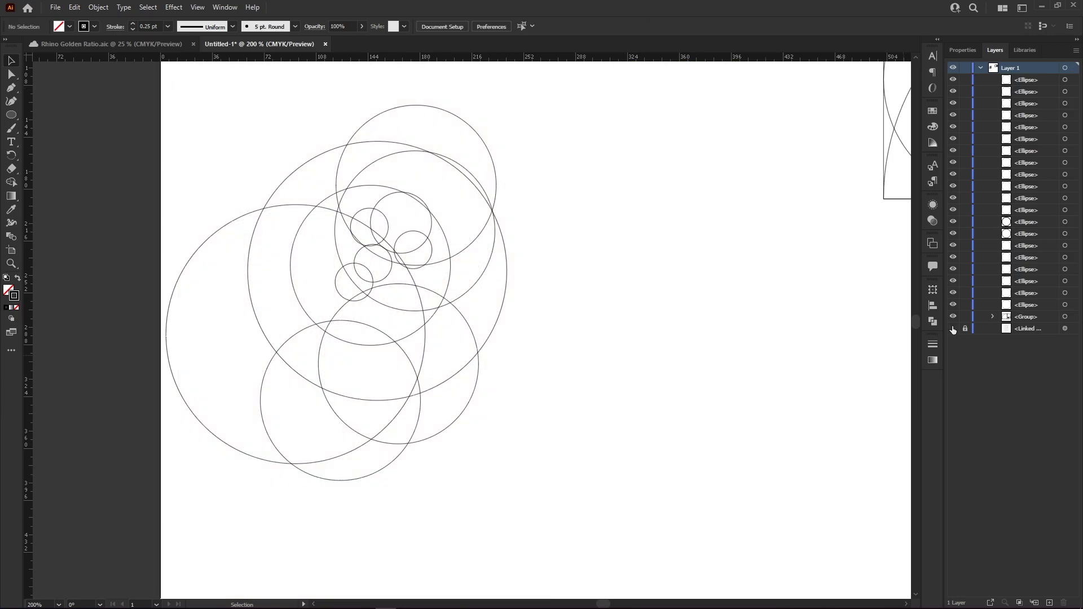
left_click(952, 329)
left_click(952, 329)
left_click(953, 329)
left_click(953, 329)
left_click(953, 329)
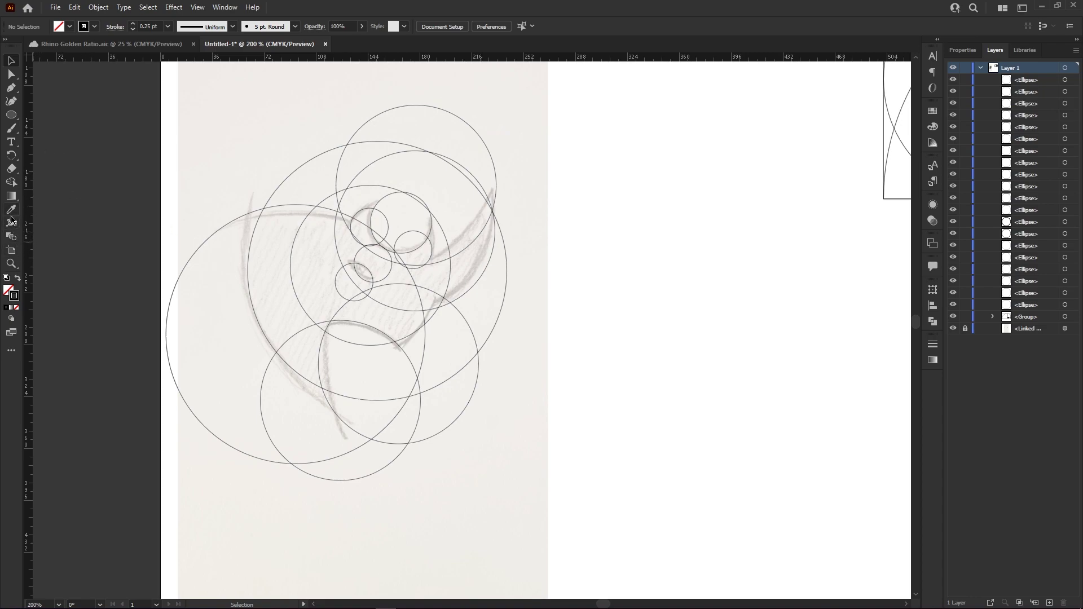
Select all the circles over the sketch and remove the areas behind the neck, below the jaw and in front of the snout with Shape Builder.
left_click(12, 184)
key("v")
left_click_drag(171, 82, 584, 507)
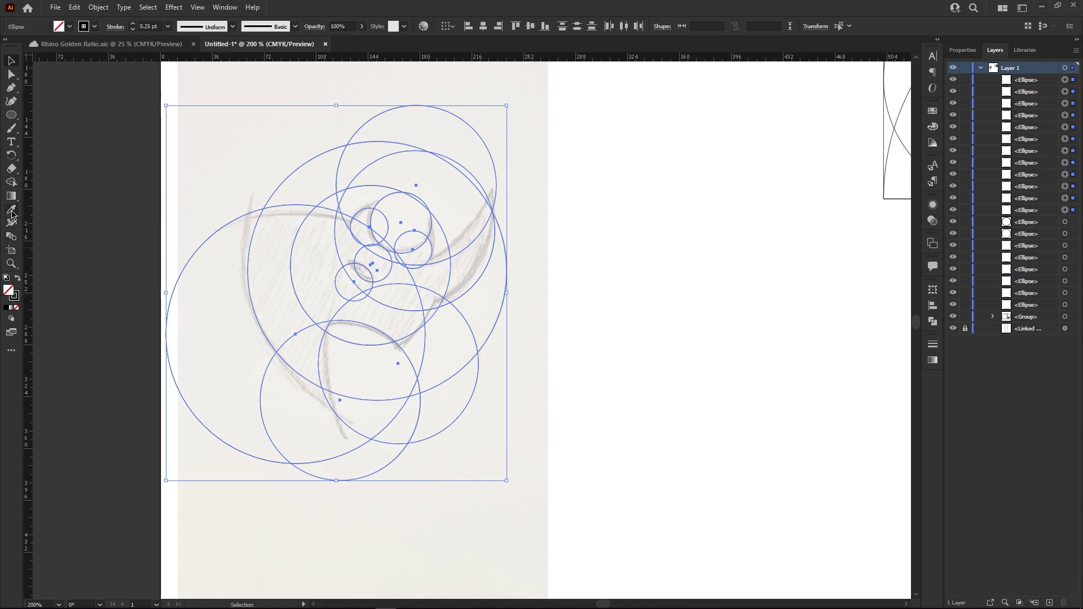
left_click(10, 182)
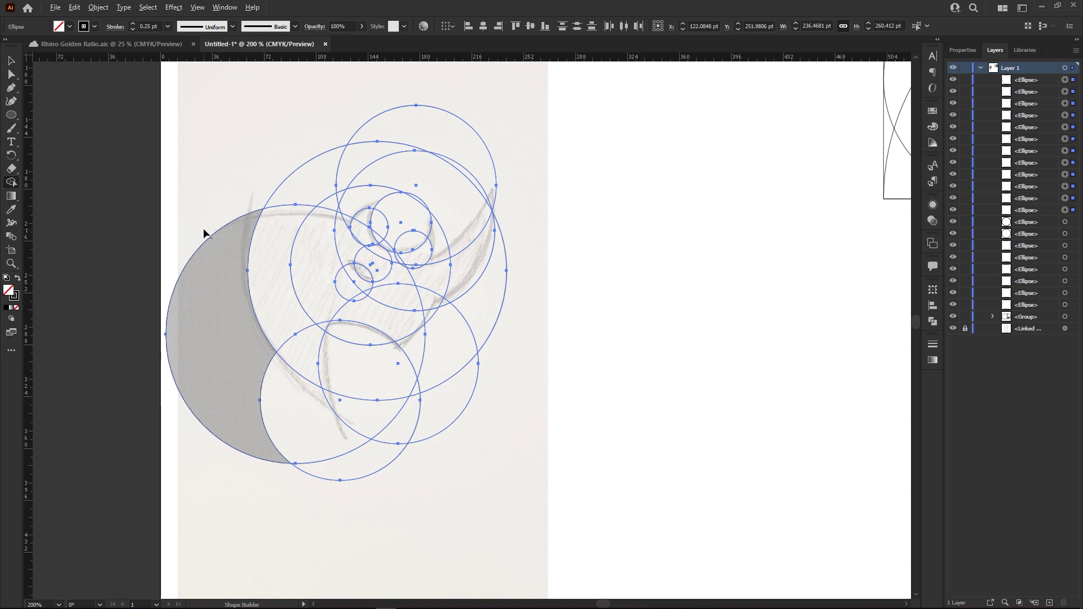
mouse_move(189, 196)
left_mouse_down()
mouse_move(212, 300)
mouse_move(278, 413)
mouse_move(362, 485)
mouse_move(408, 500)
left_mouse_up()
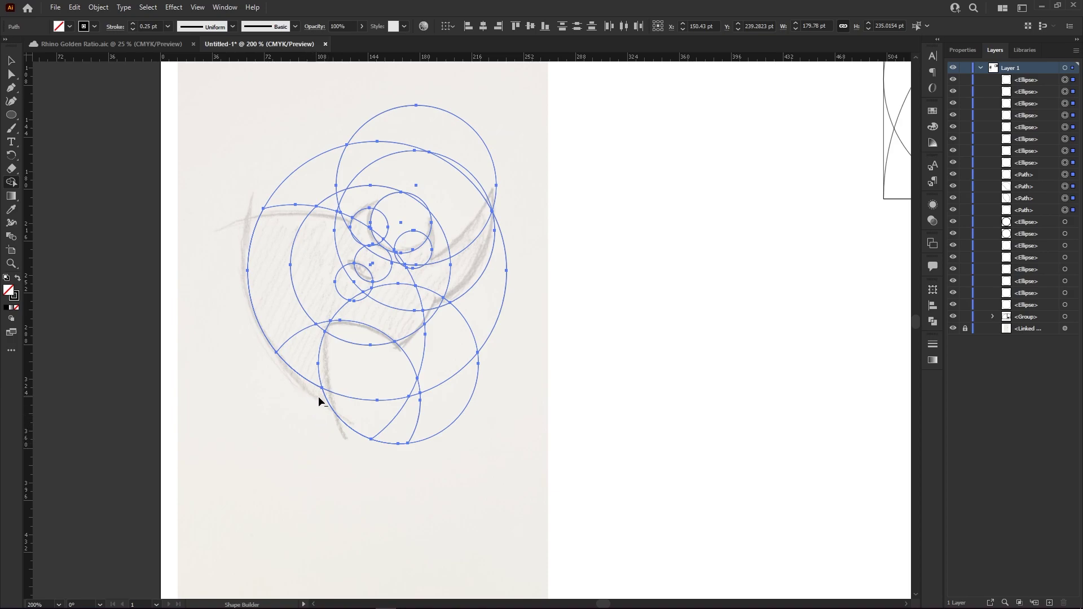
mouse_move(354, 416)
left_mouse_down()
mouse_move(467, 406)
mouse_move(497, 390)
left_mouse_up()
mouse_move(379, 434)
left_mouse_down()
mouse_move(386, 380)
mouse_move(411, 357)
mouse_move(438, 357)
mouse_move(409, 397)
mouse_move(457, 373)
mouse_move(530, 278)
left_mouse_up()
Remove the excess areas above the head and around the ear and small horn with Shape Builder.
mouse_move(476, 105)
left_mouse_down()
mouse_move(452, 176)
mouse_move(361, 145)
mouse_move(254, 172)
left_mouse_up()
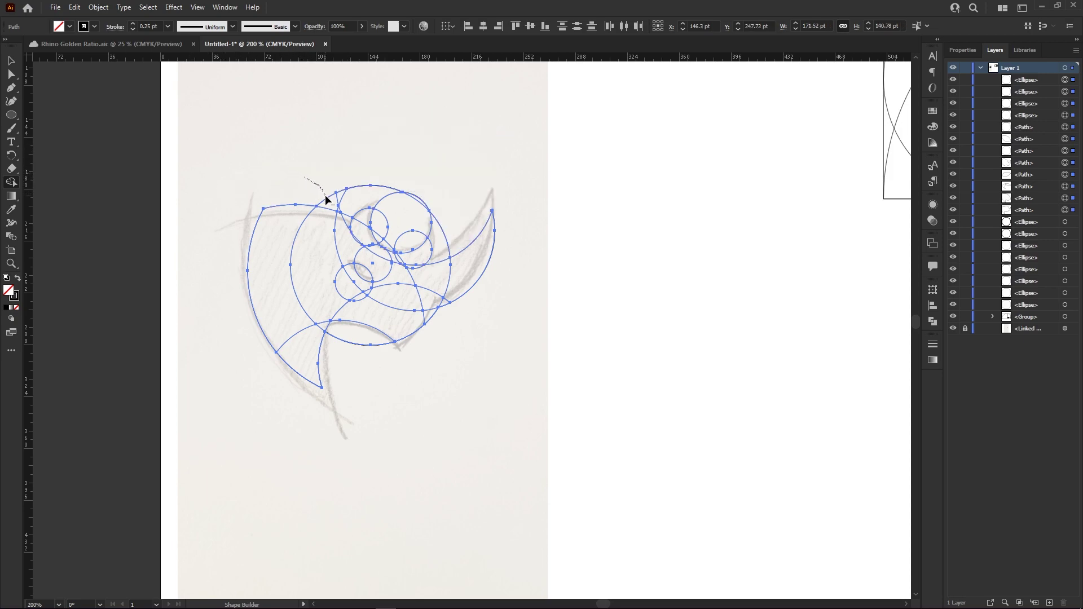
mouse_move(330, 205)
left_mouse_down()
mouse_move(362, 186)
mouse_move(372, 162)
mouse_move(399, 204)
mouse_move(466, 188)
left_mouse_up()
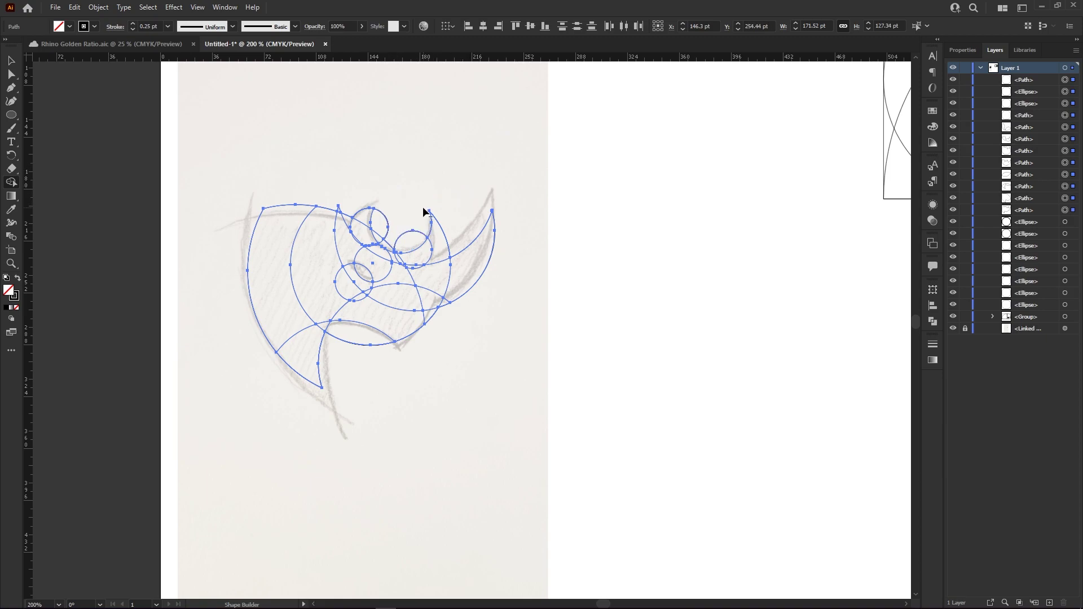
left_click(439, 231, "alt")
left_click_drag(414, 222, 389, 220)
Merge the head's inner regions around the eye into one shape and remove the leftover pieces beneath the jaw.
mouse_move(308, 361)
left_mouse_down()
mouse_move(267, 301)
mouse_move(267, 261)
mouse_move(279, 256)
mouse_move(341, 245)
mouse_move(339, 283)
mouse_move(392, 316)
mouse_move(425, 314)
mouse_move(434, 276)
mouse_move(461, 270)
mouse_move(446, 300)
mouse_move(407, 300)
mouse_move(398, 277)
mouse_move(370, 292)
mouse_move(352, 275)
mouse_move(345, 285)
mouse_move(368, 284)
mouse_move(350, 248)
mouse_move(392, 283)
mouse_move(360, 278)
left_mouse_up()
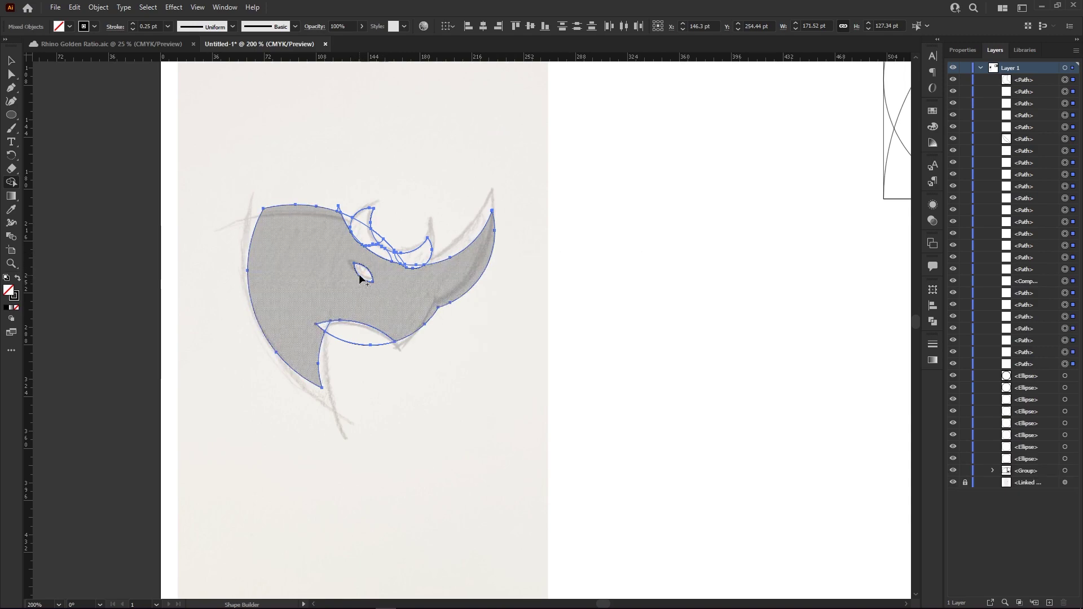
scroll(370, 279, "up", 1)
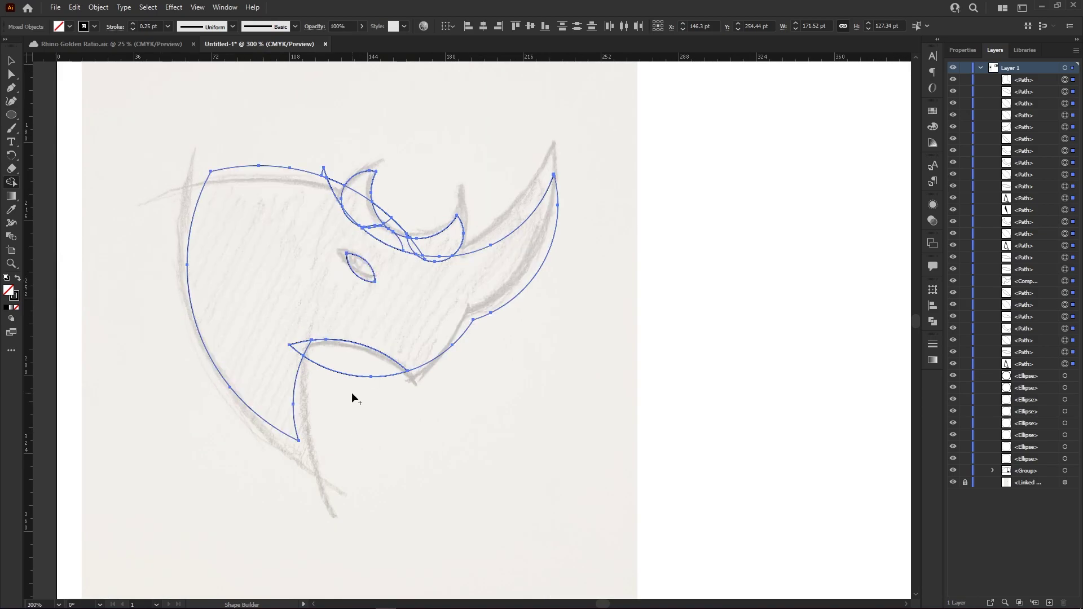
left_click_drag(298, 329, 299, 360)
left_click(350, 377, "alt")
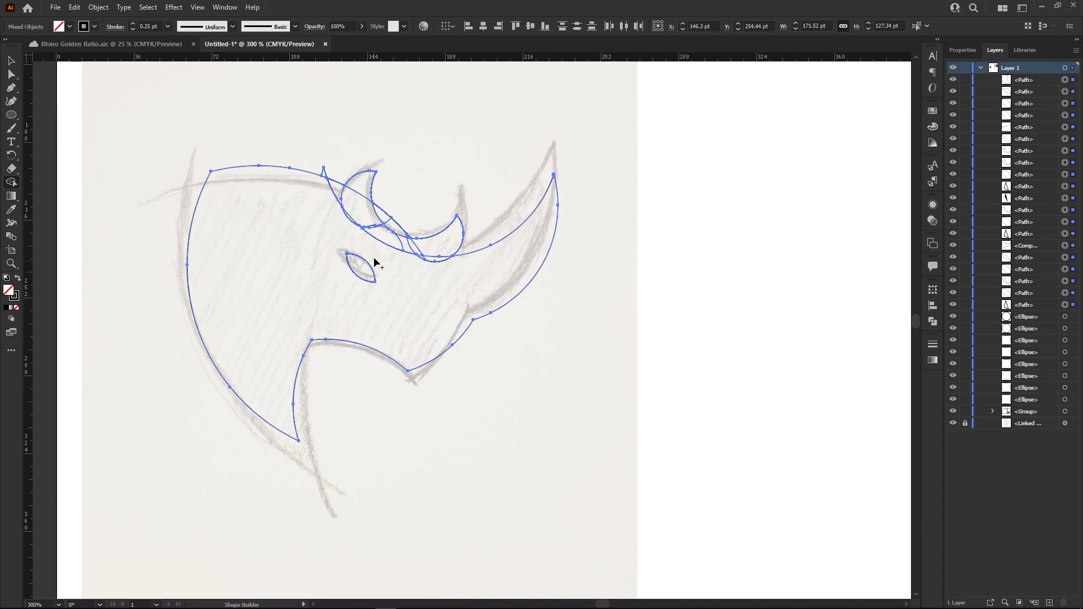
Remove the sliver above the forehead and the excess area between the ear and the small horn.
scroll(315, 179, "up", 1)
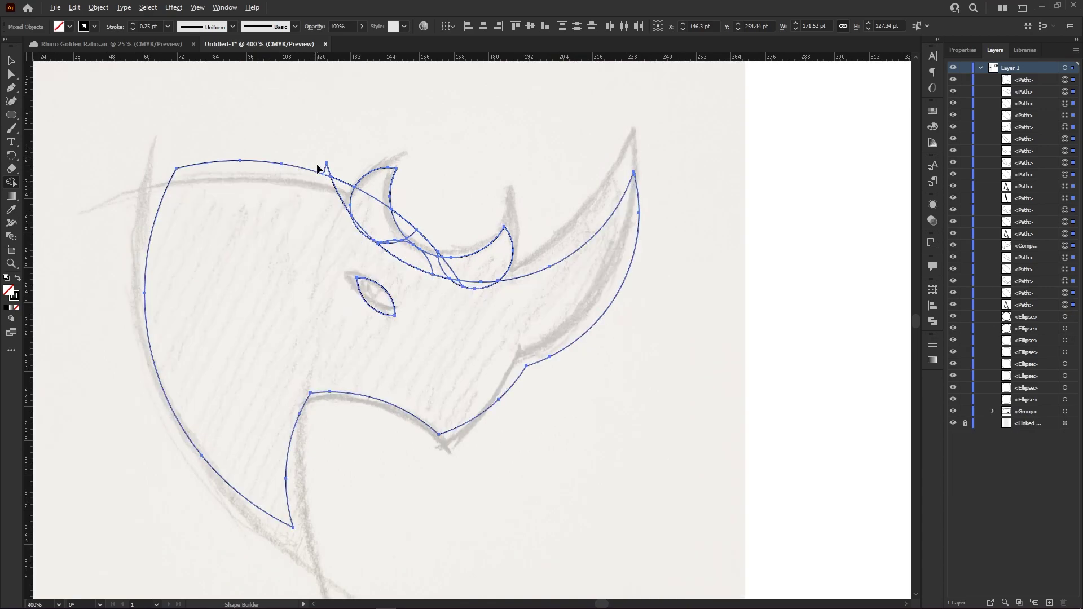
left_click(333, 166)
scroll(334, 203, "up", 1)
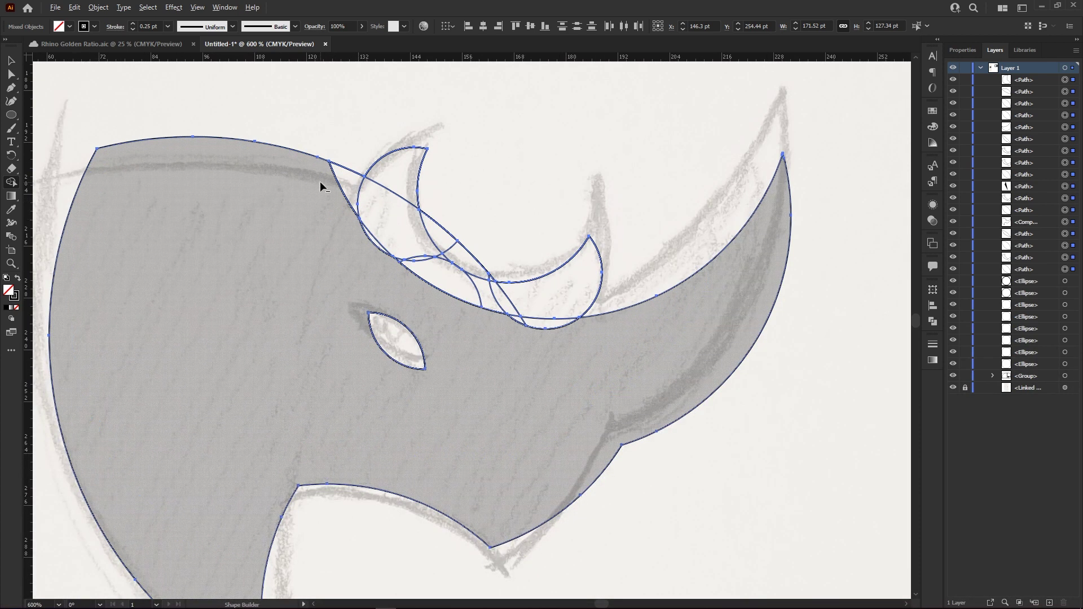
scroll(333, 176, "up", 3)
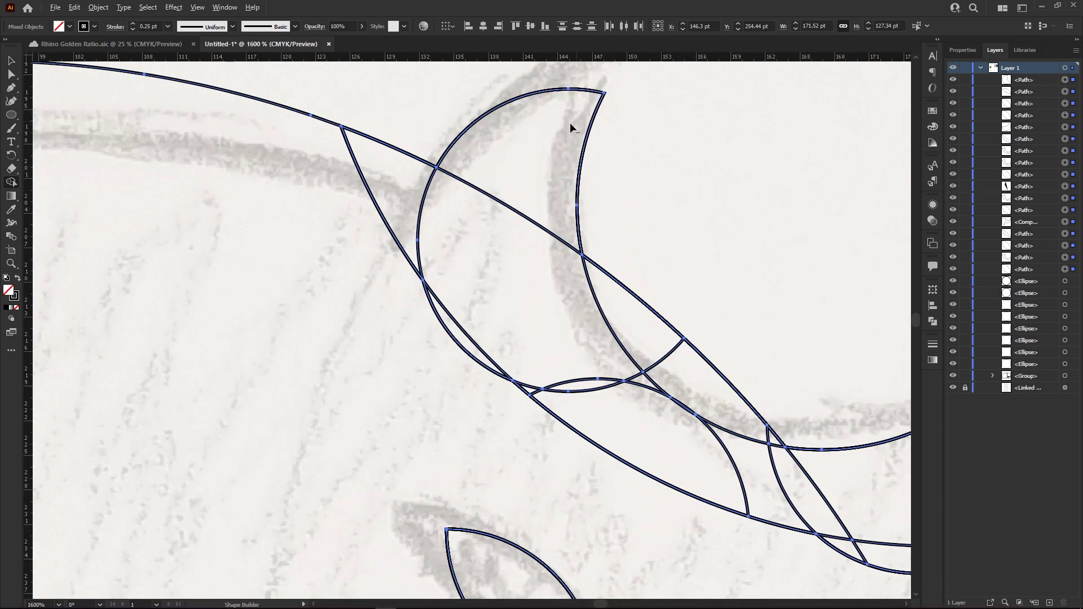
scroll(346, 265, "down", 3)
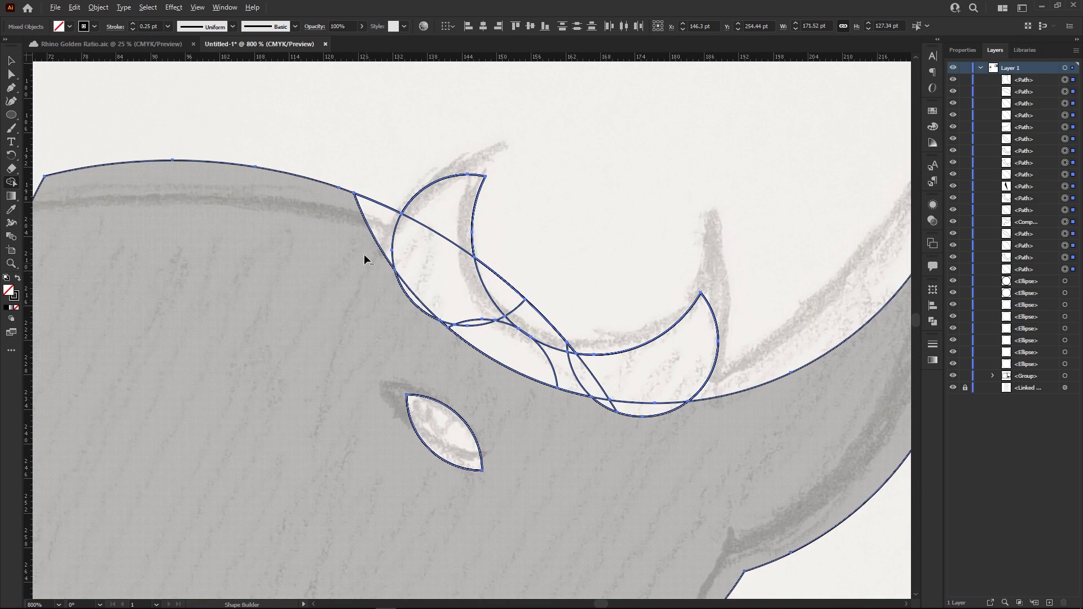
mouse_move(354, 213)
left_mouse_down()
mouse_move(494, 281)
mouse_move(589, 392)
mouse_move(464, 306)
mouse_move(412, 286)
left_mouse_up()
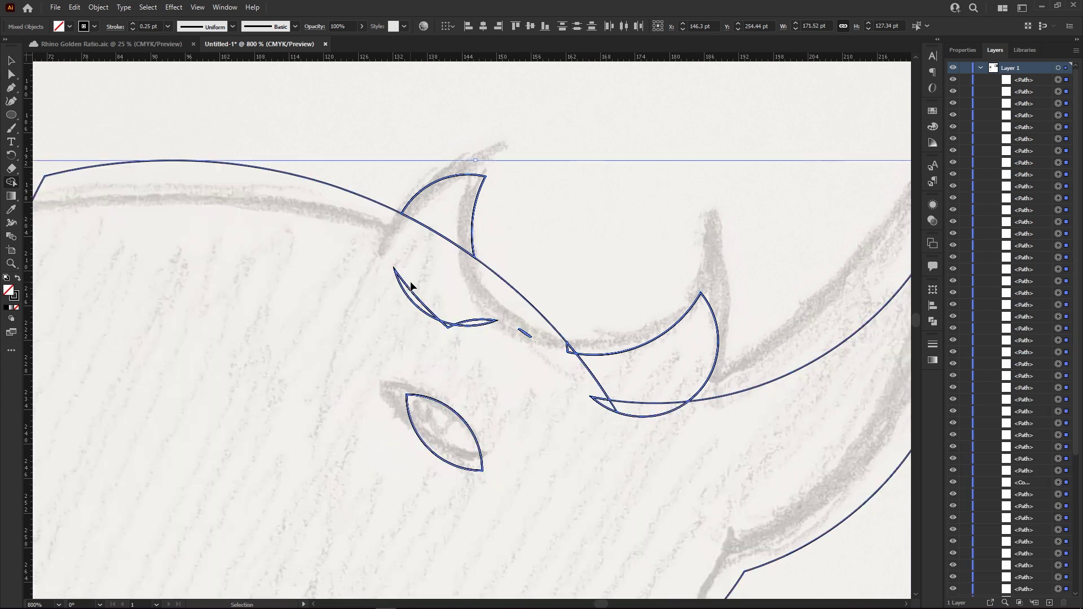
mouse_move(485, 245)
left_mouse_down()
mouse_move(523, 315)
mouse_move(579, 346)
left_mouse_up()
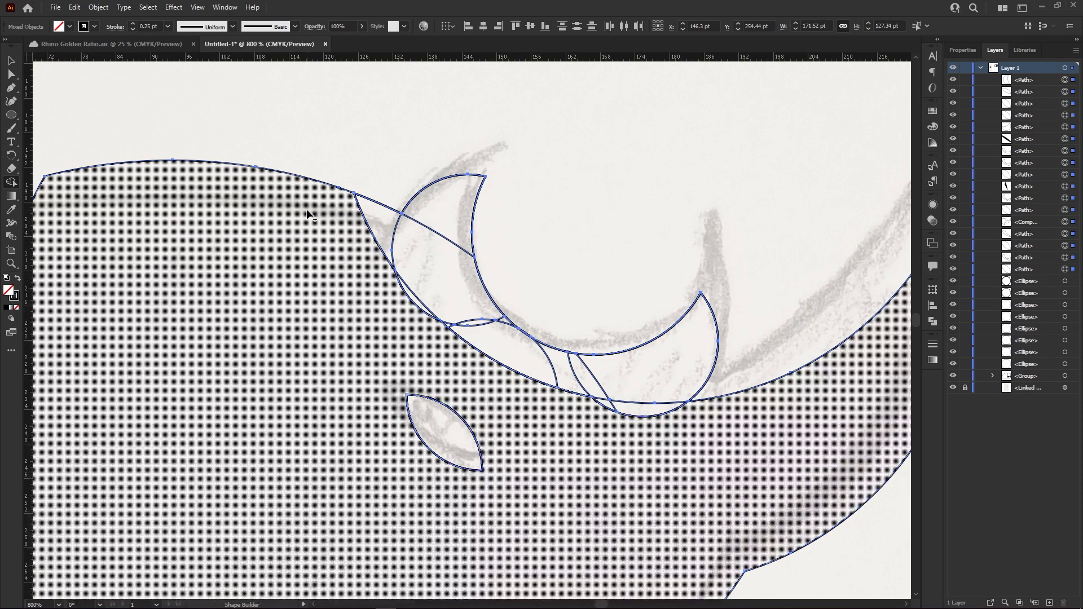
Merge the ear, the small horn and the remaining overlap regions into the main head shape.
mouse_move(308, 213)
left_mouse_down()
mouse_move(387, 242)
mouse_move(441, 277)
mouse_move(409, 301)
mouse_move(436, 322)
mouse_move(483, 331)
mouse_move(479, 322)
mouse_move(502, 319)
mouse_move(551, 358)
mouse_move(668, 377)
left_mouse_up()
mouse_move(638, 421)
left_mouse_down()
mouse_move(610, 399)
mouse_move(619, 409)
mouse_move(652, 391)
left_mouse_up()
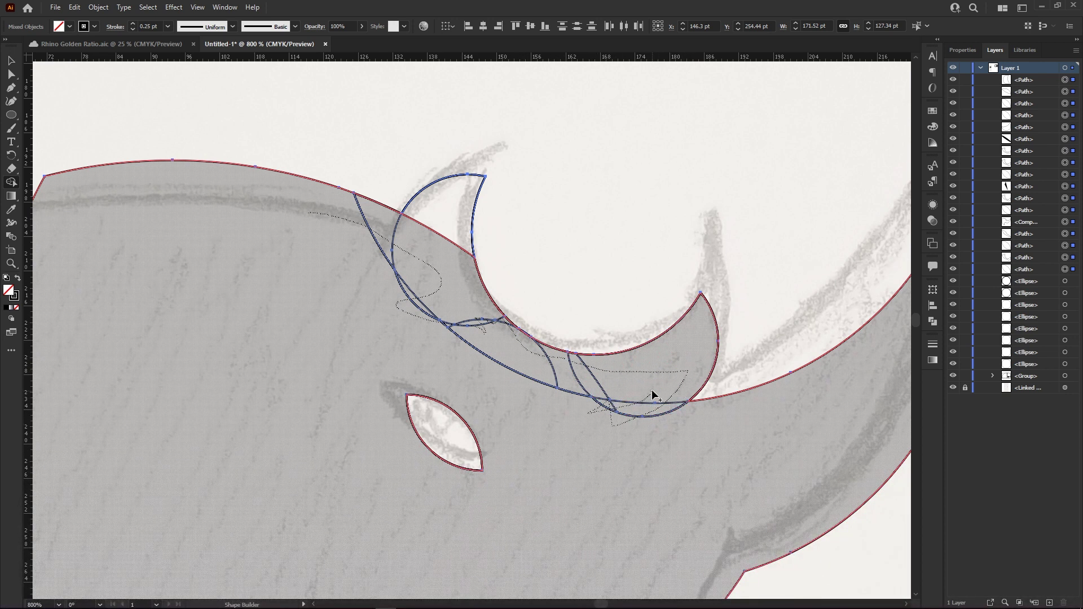
mouse_move(419, 278)
left_mouse_down()
mouse_move(352, 212)
mouse_move(379, 206)
mouse_move(435, 248)
left_mouse_up()
scroll(361, 312, "down", 2)
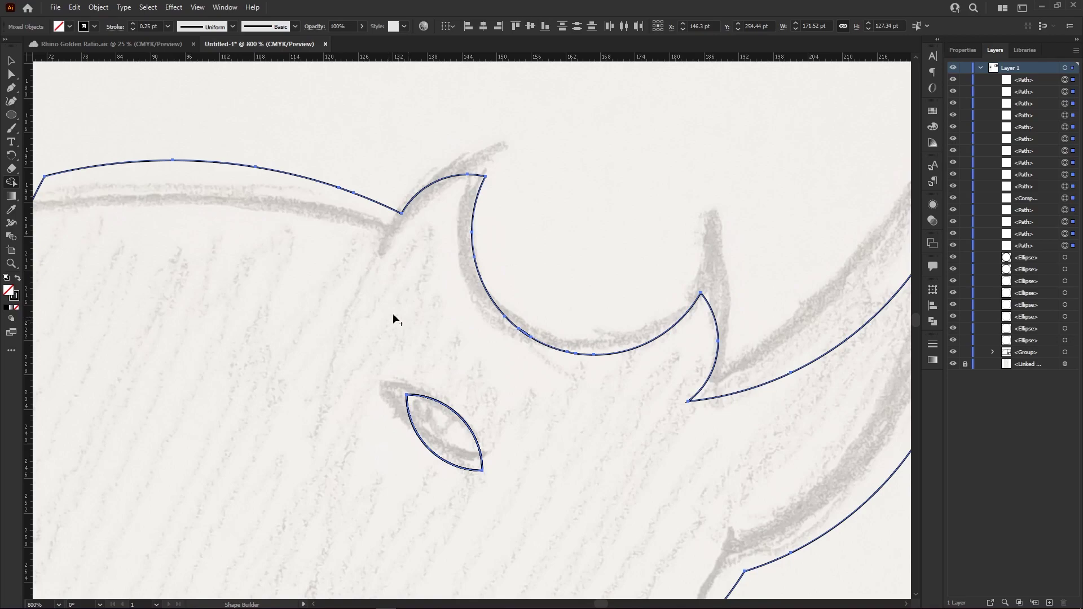
scroll(361, 310, "down", 1)
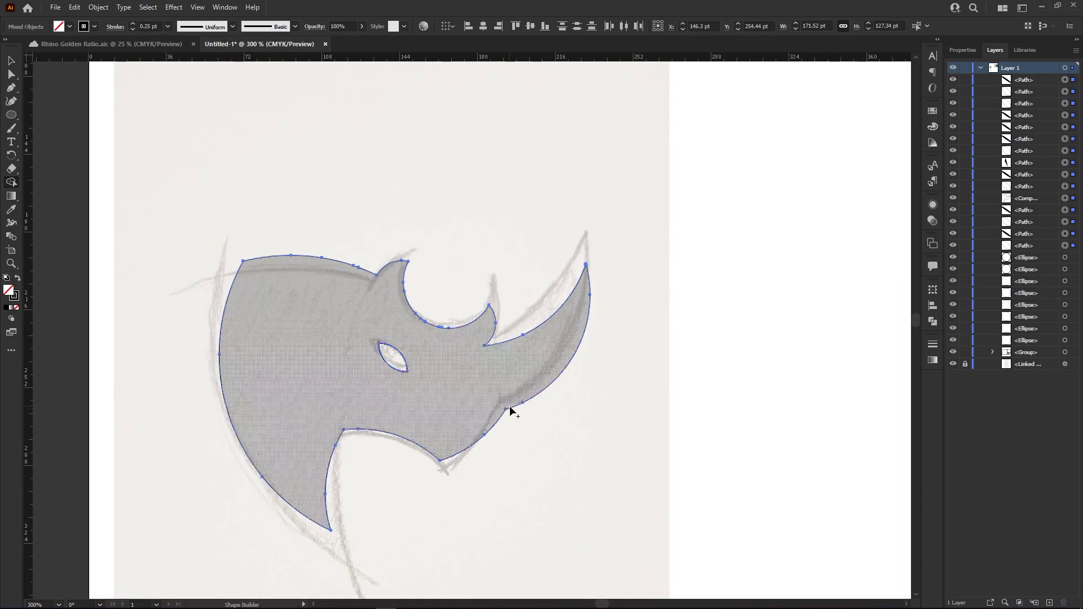
Select the finished head outline with its eye and place a copy on the blank artboard area beside the sketch.
mouse_move(58, 315)
left_mouse_down()
mouse_move(416, 346)
mouse_move(387, 358)
left_mouse_up()
key("v")
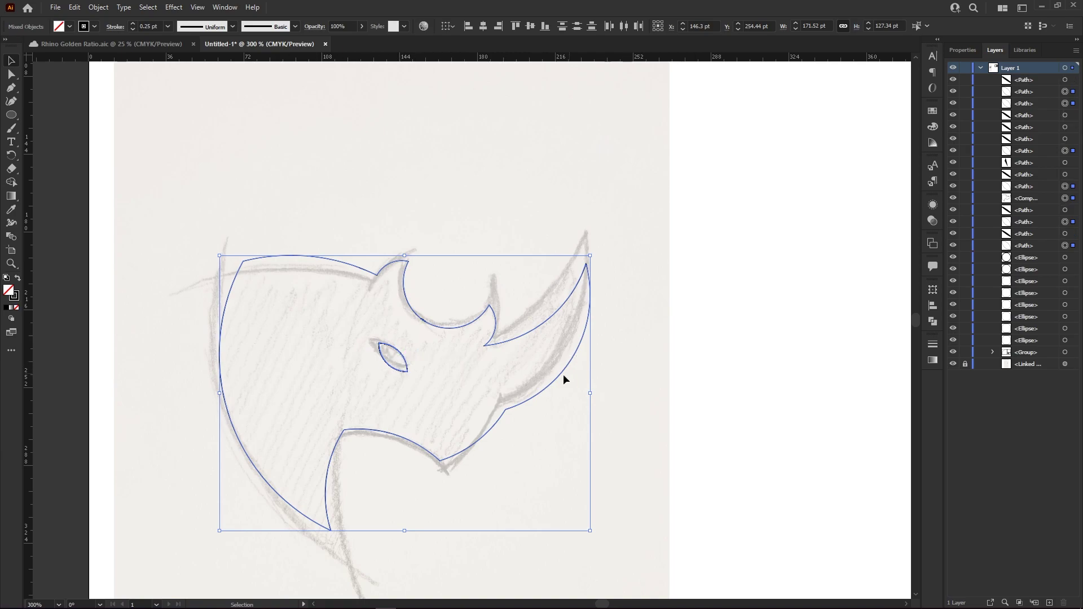
scroll(544, 362, "down", 3)
left_click_drag(544, 368, 756, 452)
left_click(654, 338)
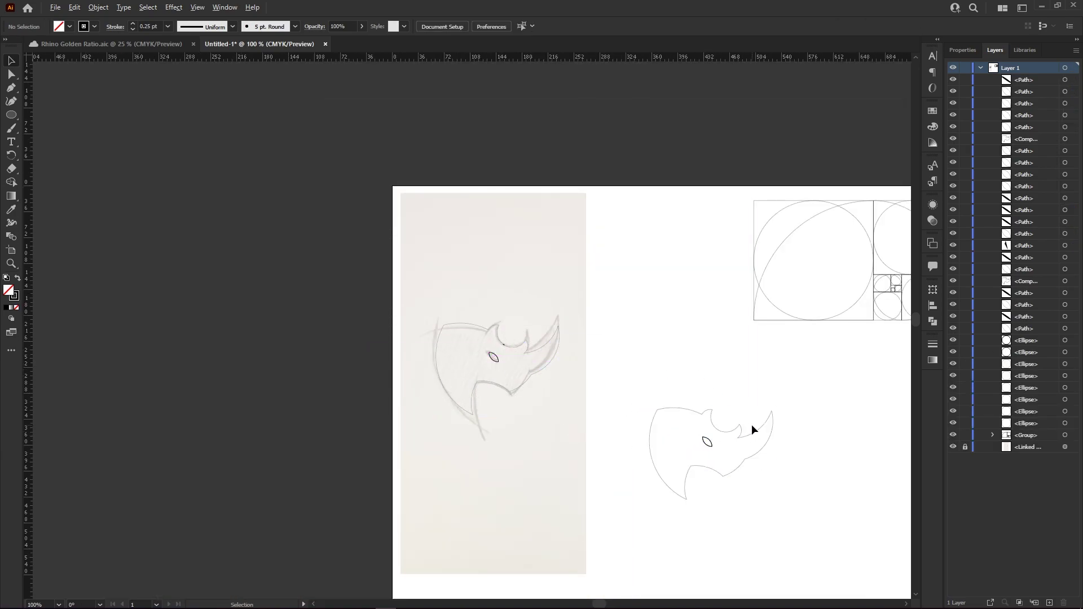
Fill the copied rhino head with red and remove its stroke.
scroll(751, 425, "up", 3)
left_click(630, 475)
right_click(631, 476)
left_click(564, 227)
left_click(500, 374)
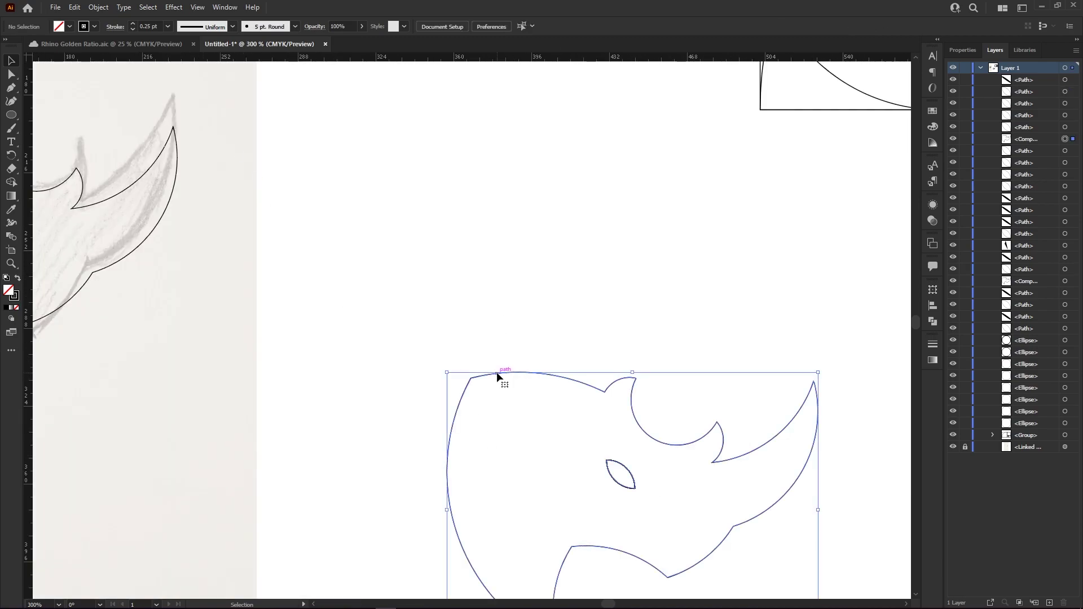
left_click(70, 27)
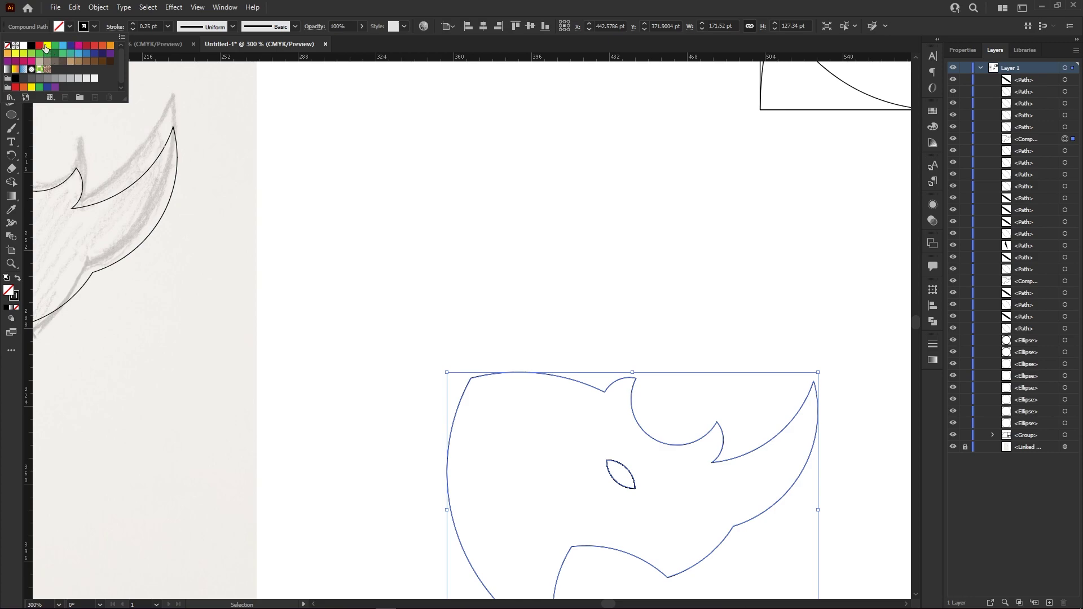
left_click(46, 48)
scroll(545, 228, "down", 1)
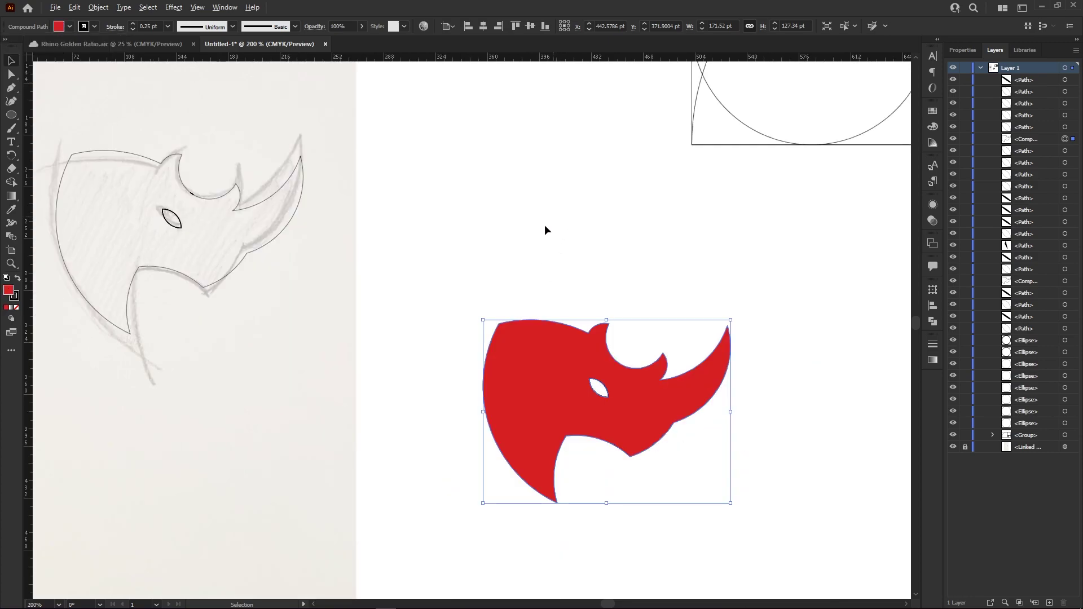
left_click(84, 29)
left_click(7, 49)
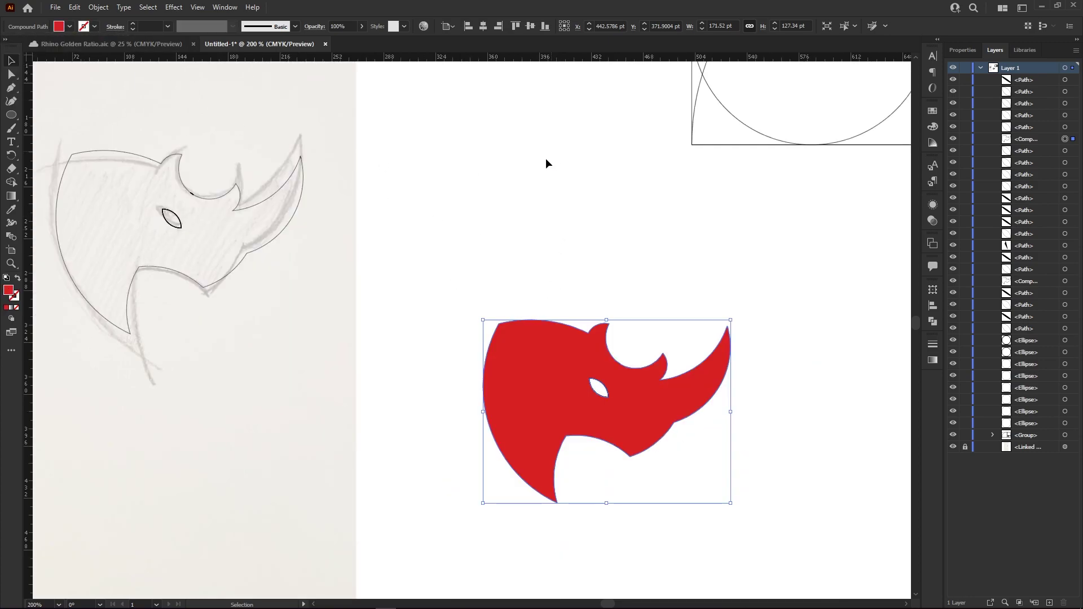
Delete an overlapping path from the red head's eye.
left_click(610, 384)
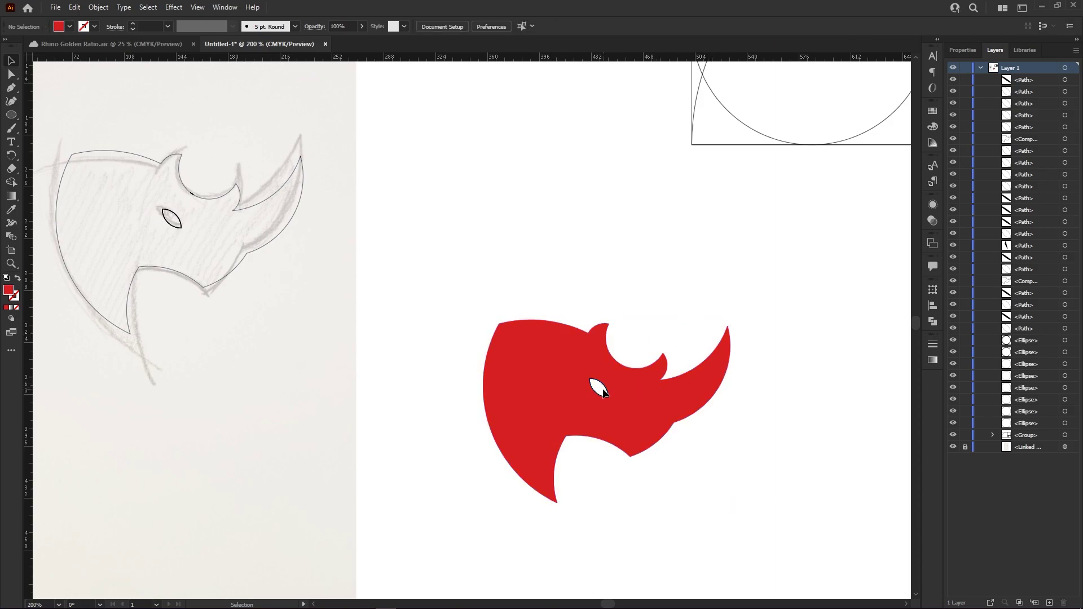
left_click(597, 388)
key("Delete")
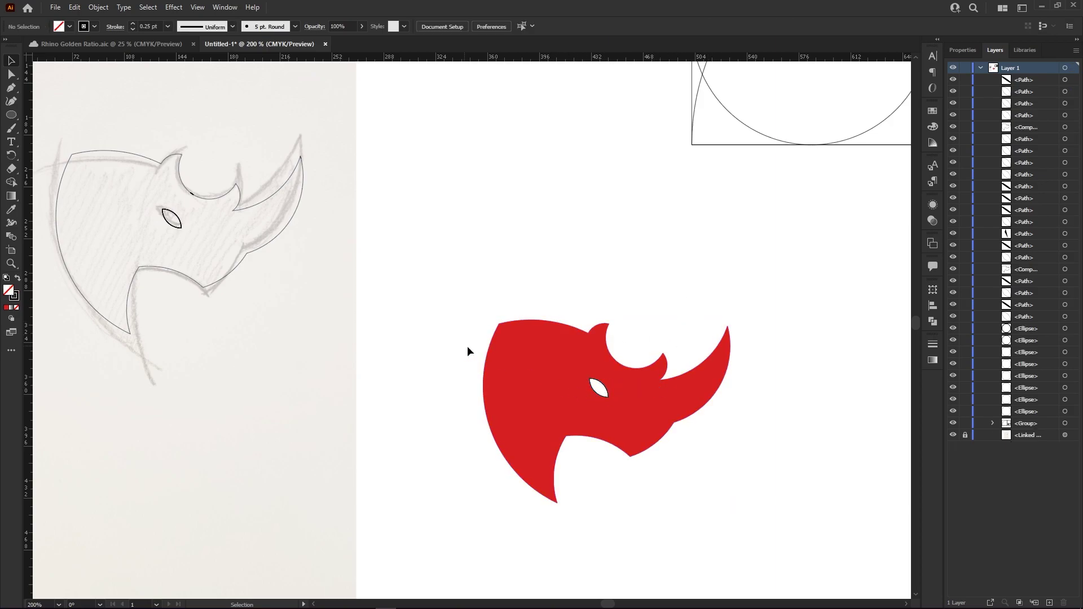
Try to group the red rhino head with its eye paths.
scroll(641, 416, "up", 3)
left_click(496, 293)
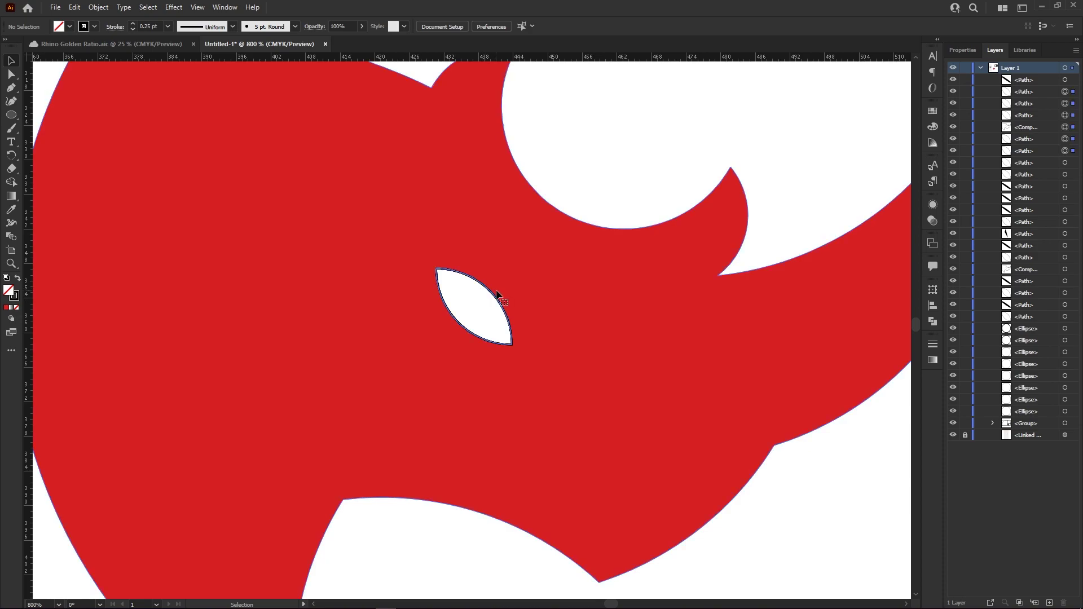
key("a")
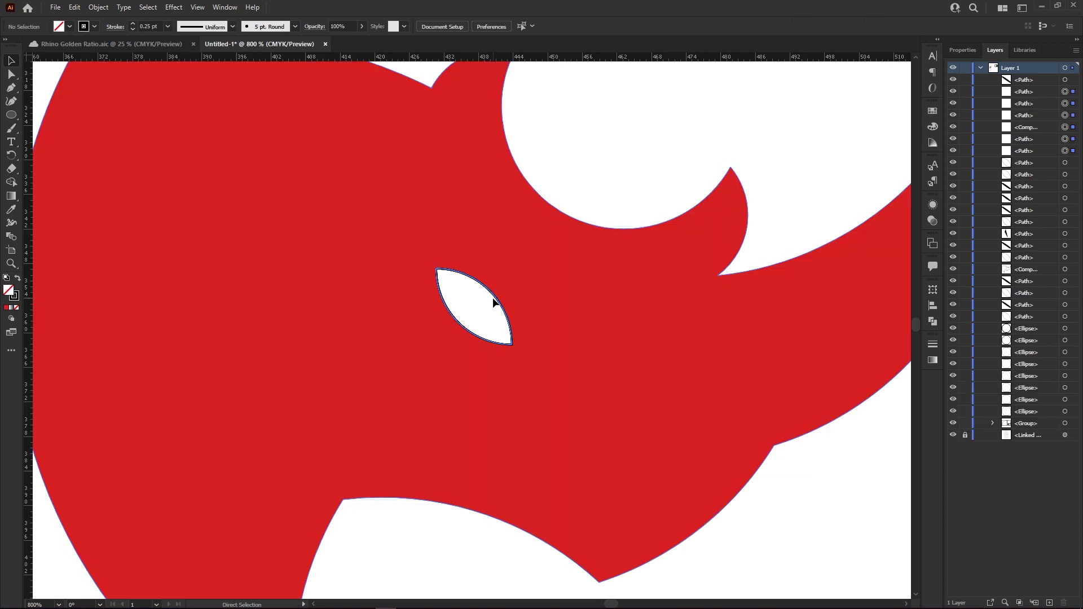
right_click(492, 293)
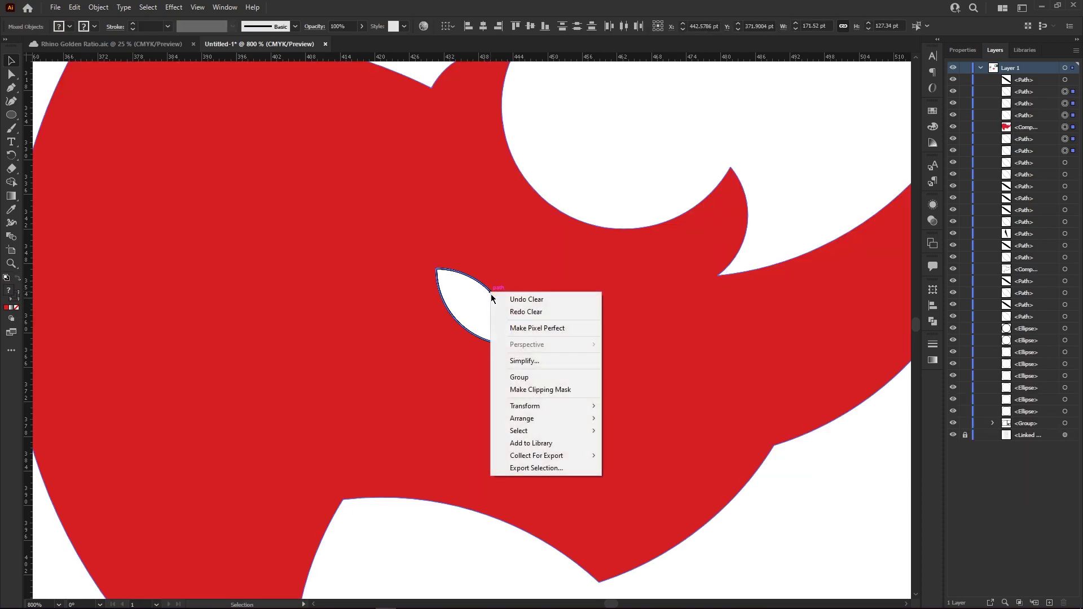
left_click(519, 378)
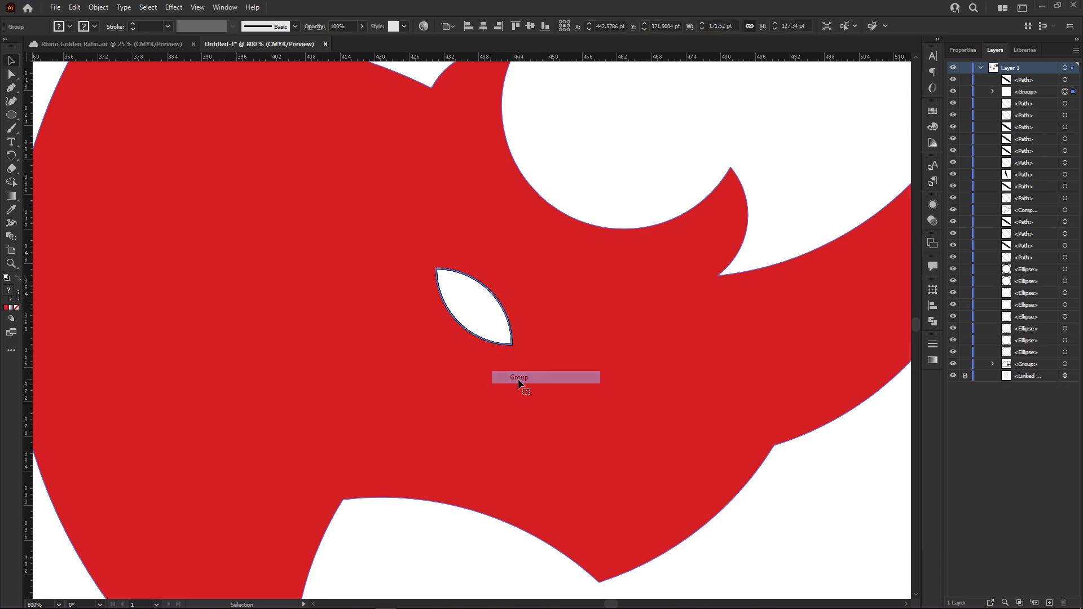
Cut the eye out of the red rhino head with Shape Builder, leaving one clean shape, and deselect it.
left_click(486, 300)
left_click_drag(488, 298, 470, 314)
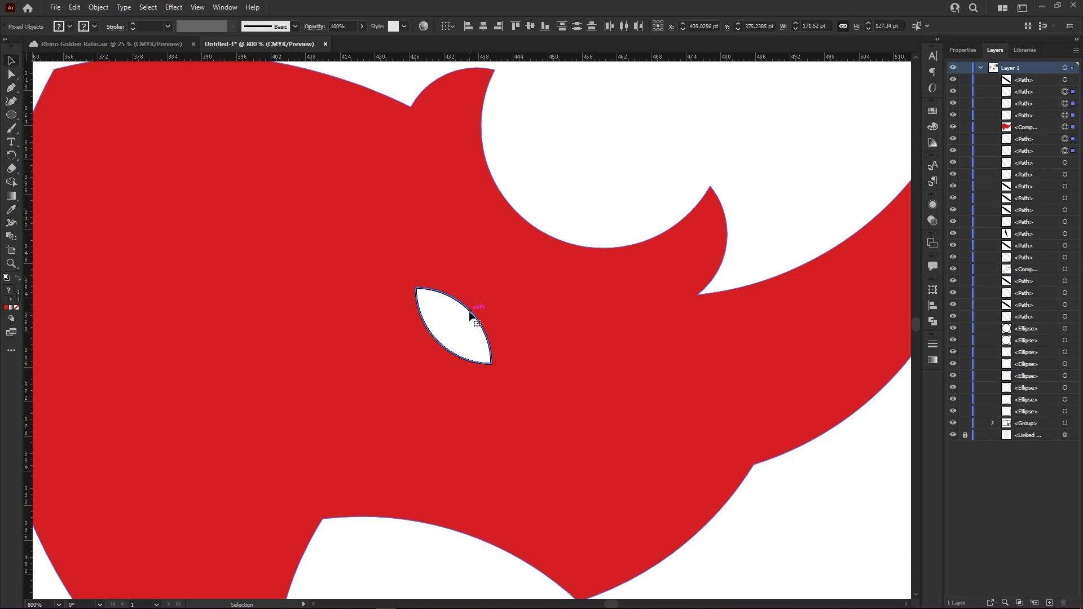
left_click(11, 183)
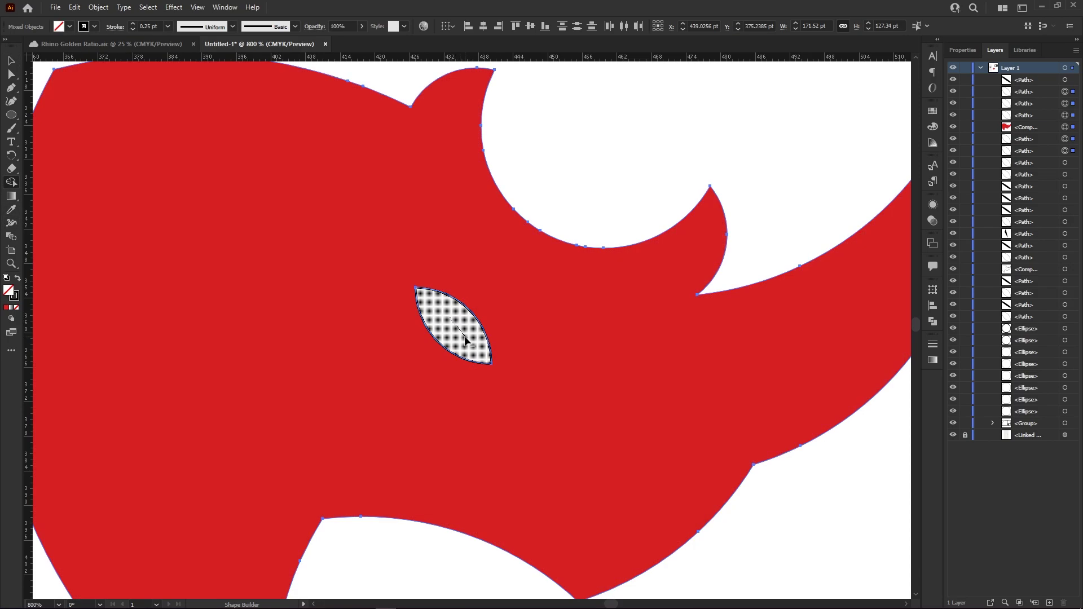
left_click(465, 344, "alt")
key("v")
key("ctrl+minus")
key("ctrl+minus")
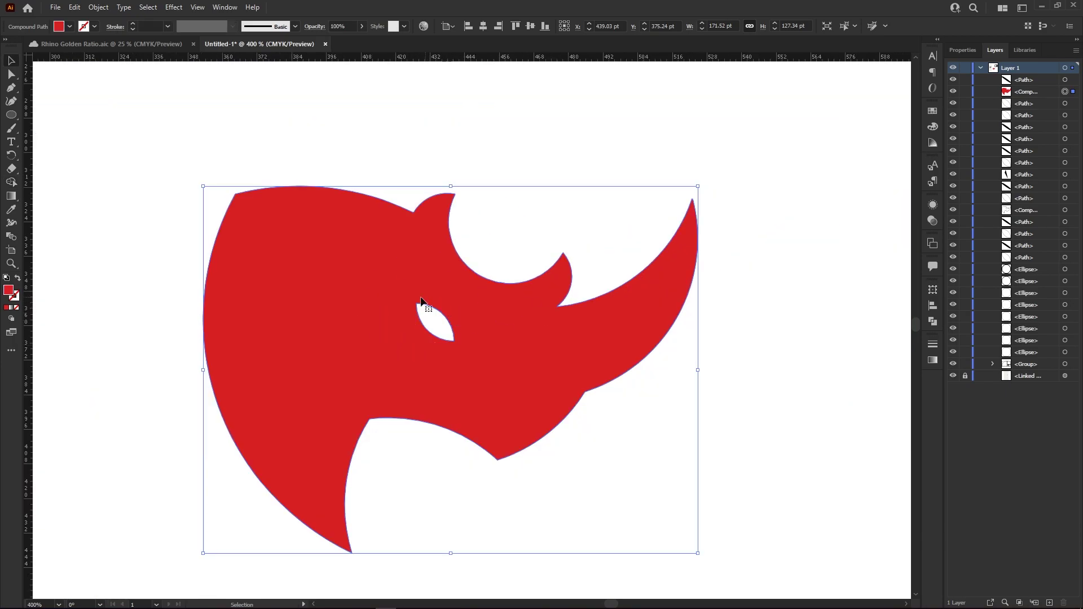
left_click(492, 239)
scroll(498, 168, "down", 1)
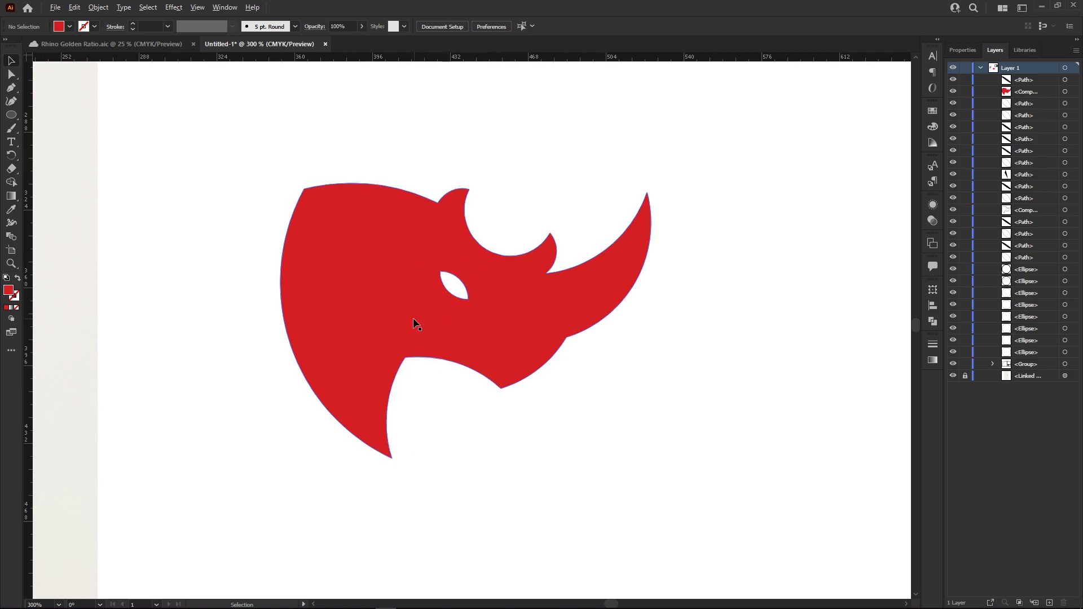
scroll(416, 324, "up", 1)
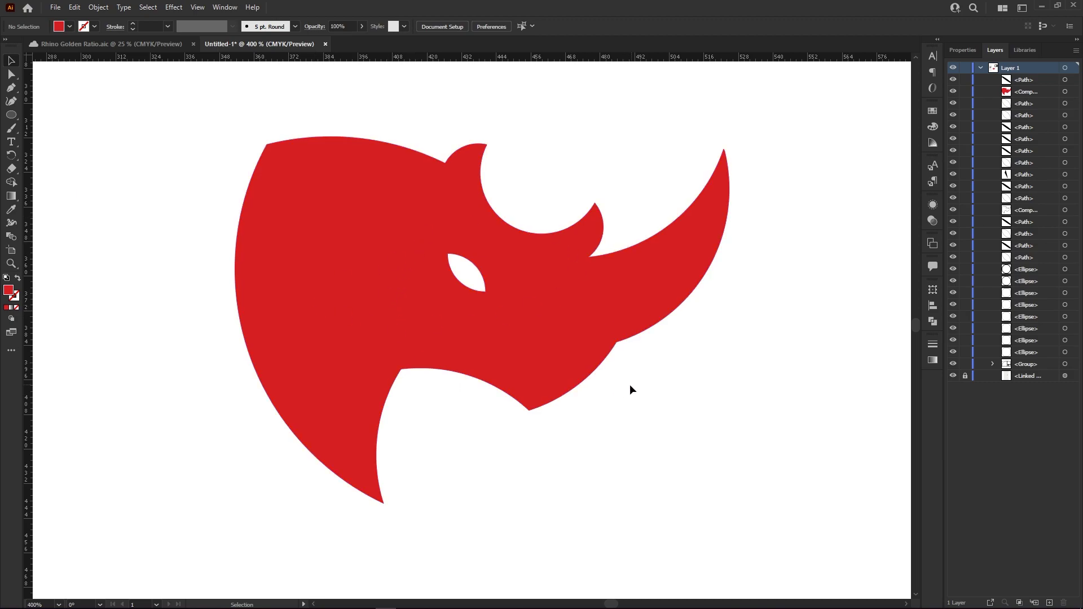
scroll(617, 387, "down", 3)
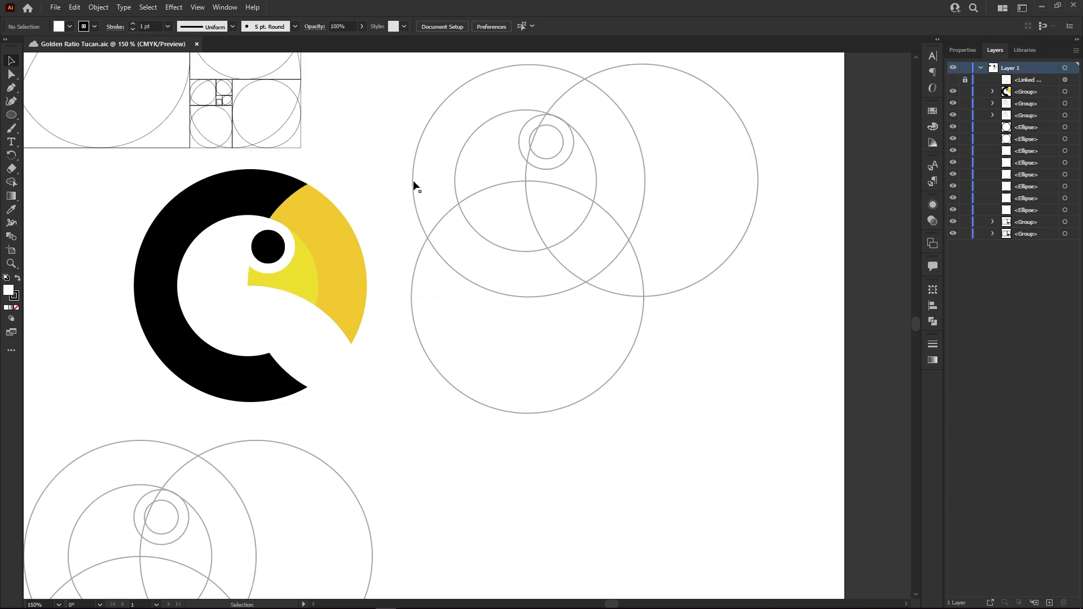
Move the coloured toucan logo onto the matching golden-ratio construction circles beside it in the Golden Ratio Tucan document.
left_click_drag(370, 106, 451, 175)
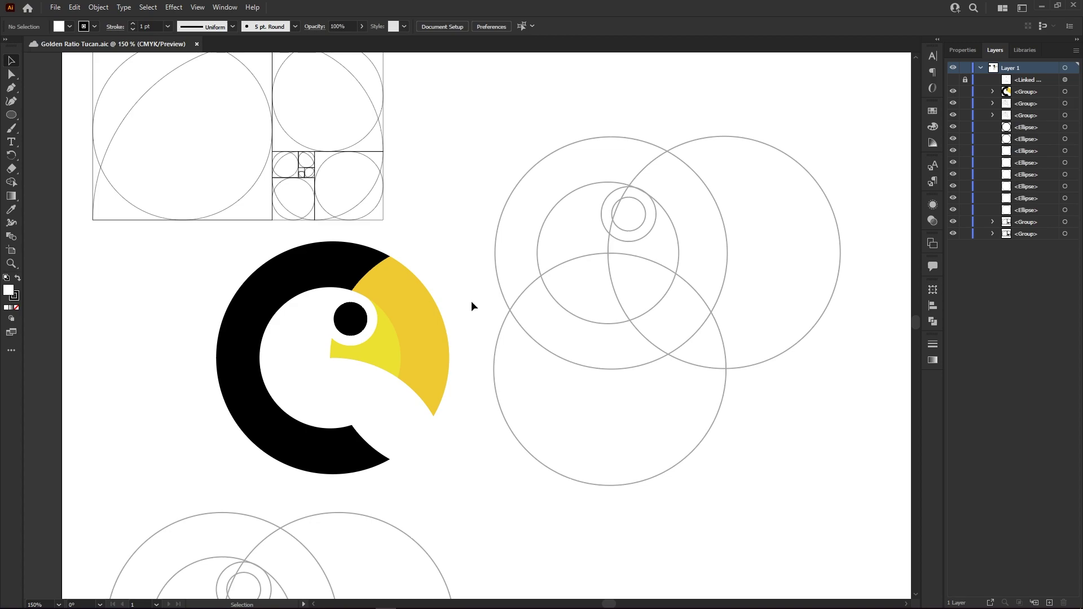
left_click_drag(276, 282, 555, 178)
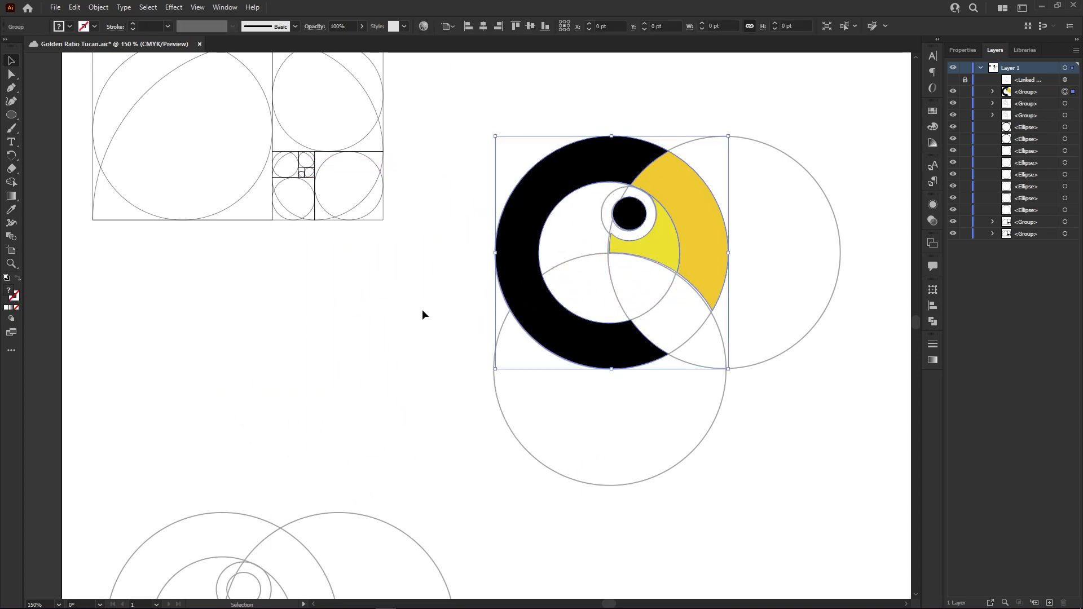
left_click_drag(779, 269, 665, 290)
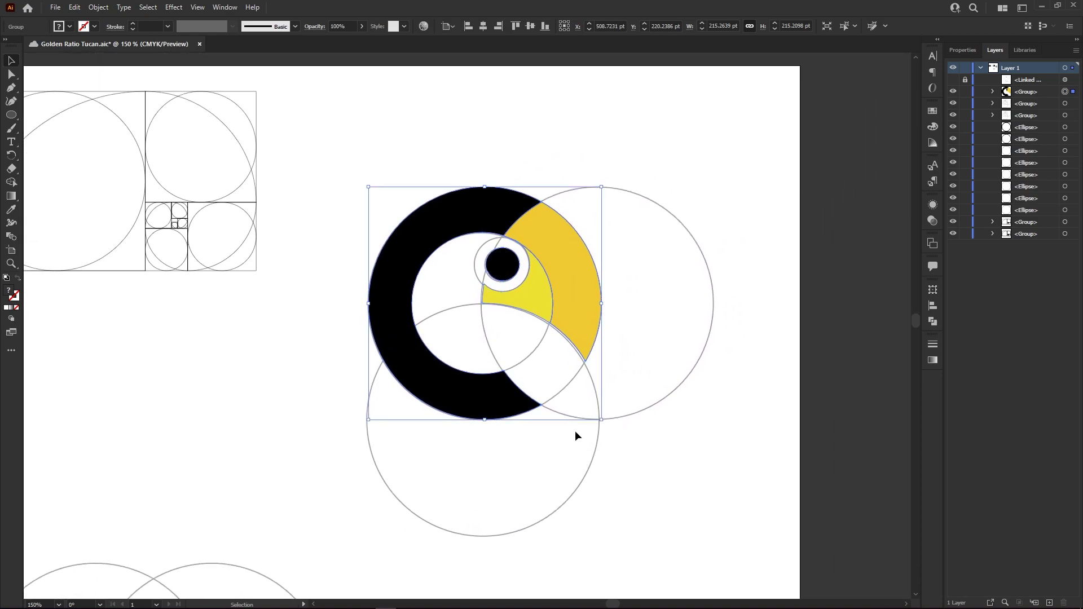
scroll(575, 431, "up", 3)
left_click_drag(593, 244, 591, 245)
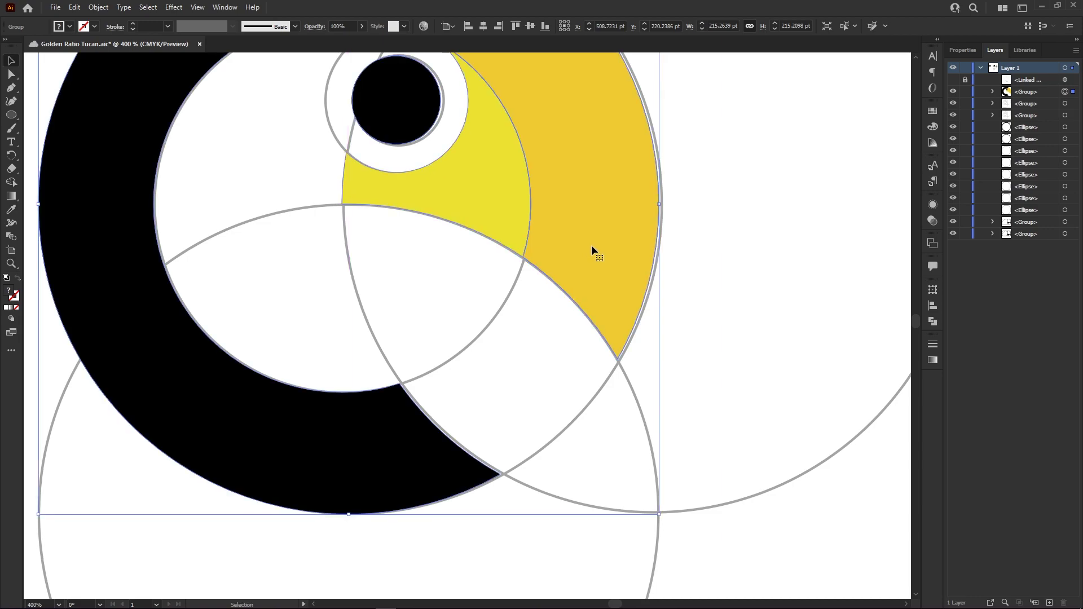